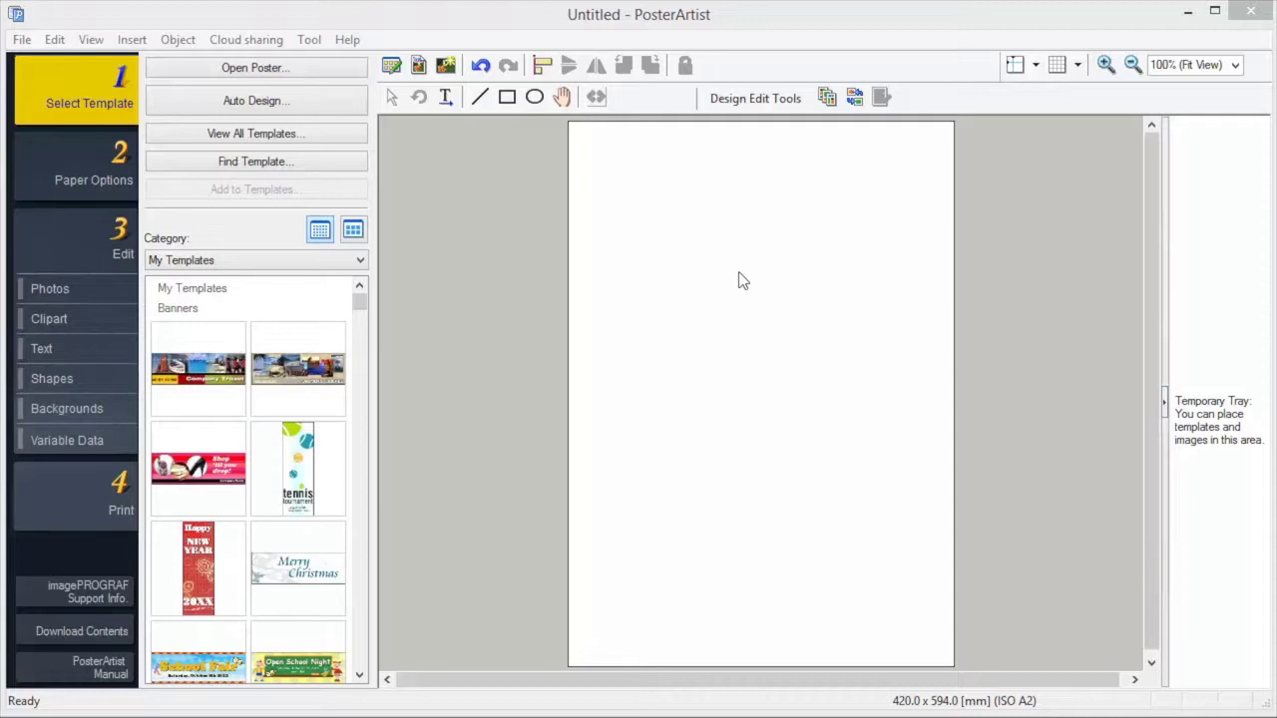
Start the poster from the Education category's 3rd Grade Class Timetable template and open its paper options
{"action": "left_click", "coordinate": [360, 261]}
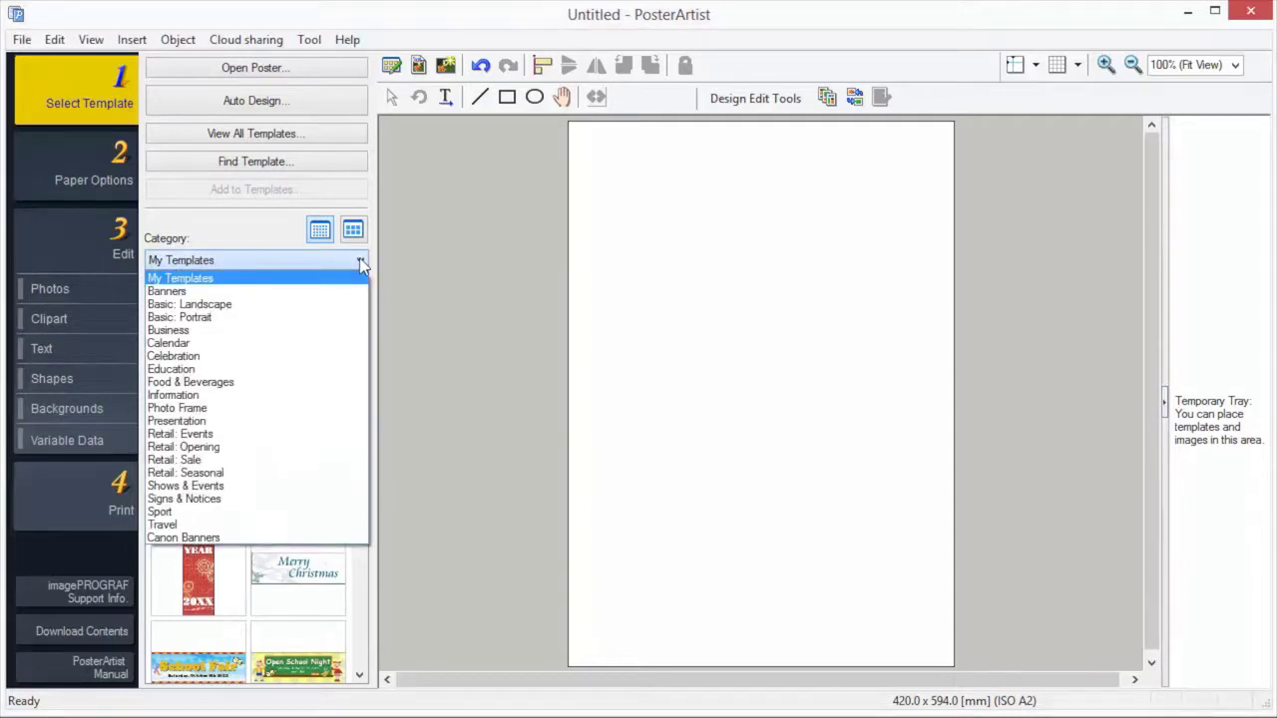
{"action": "left_click", "coordinate": [175, 369]}
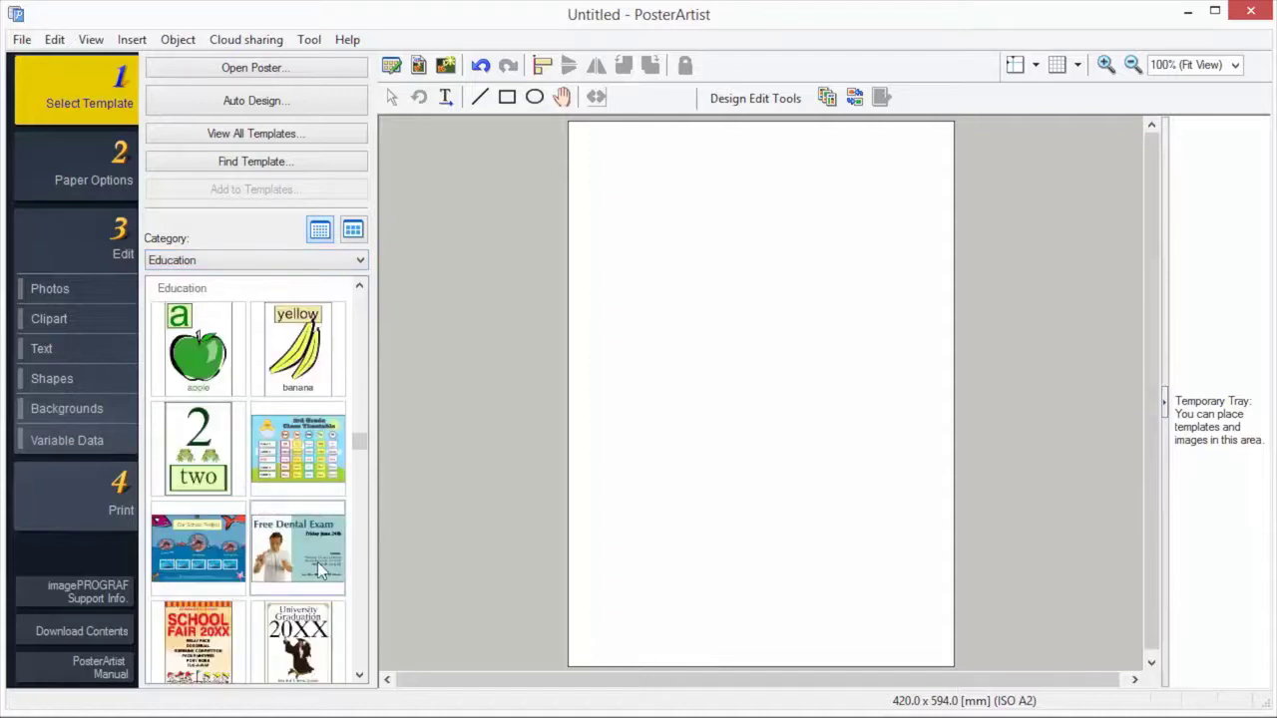
{"action": "left_click_drag", "start_coordinate": [299, 461], "coordinate": [661, 408]}
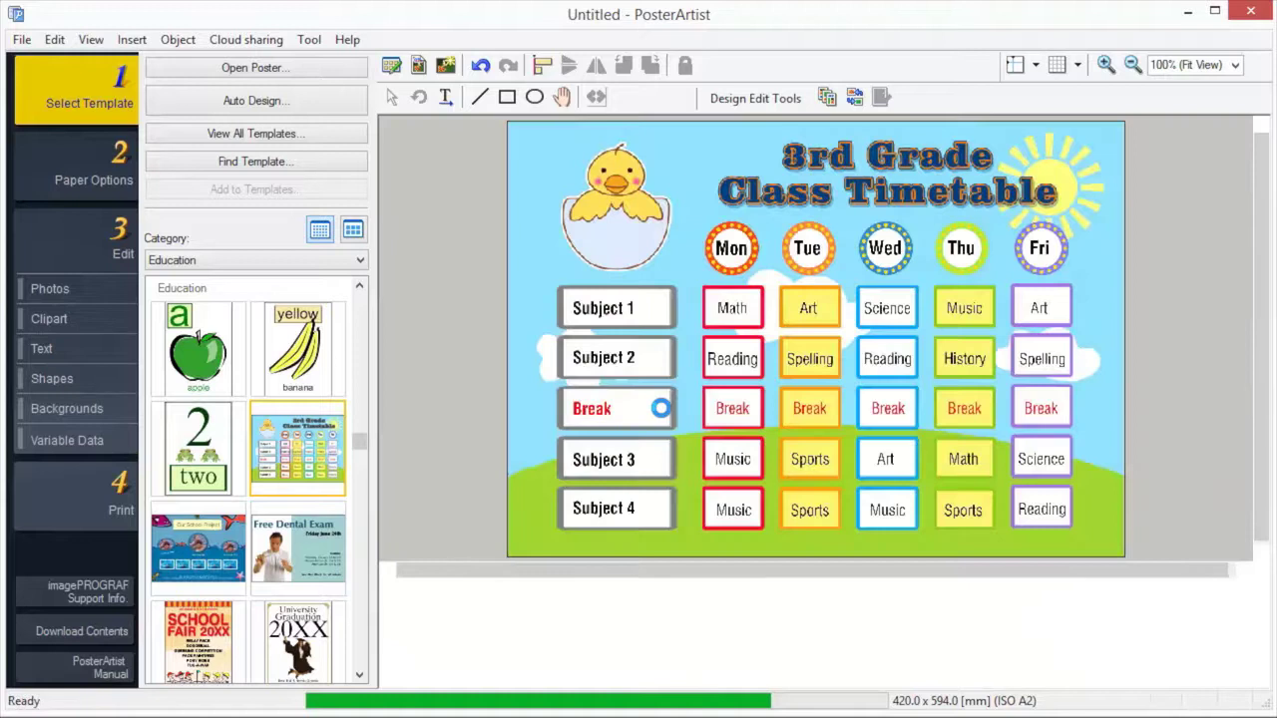
{"action": "left_click", "coordinate": [86, 158]}
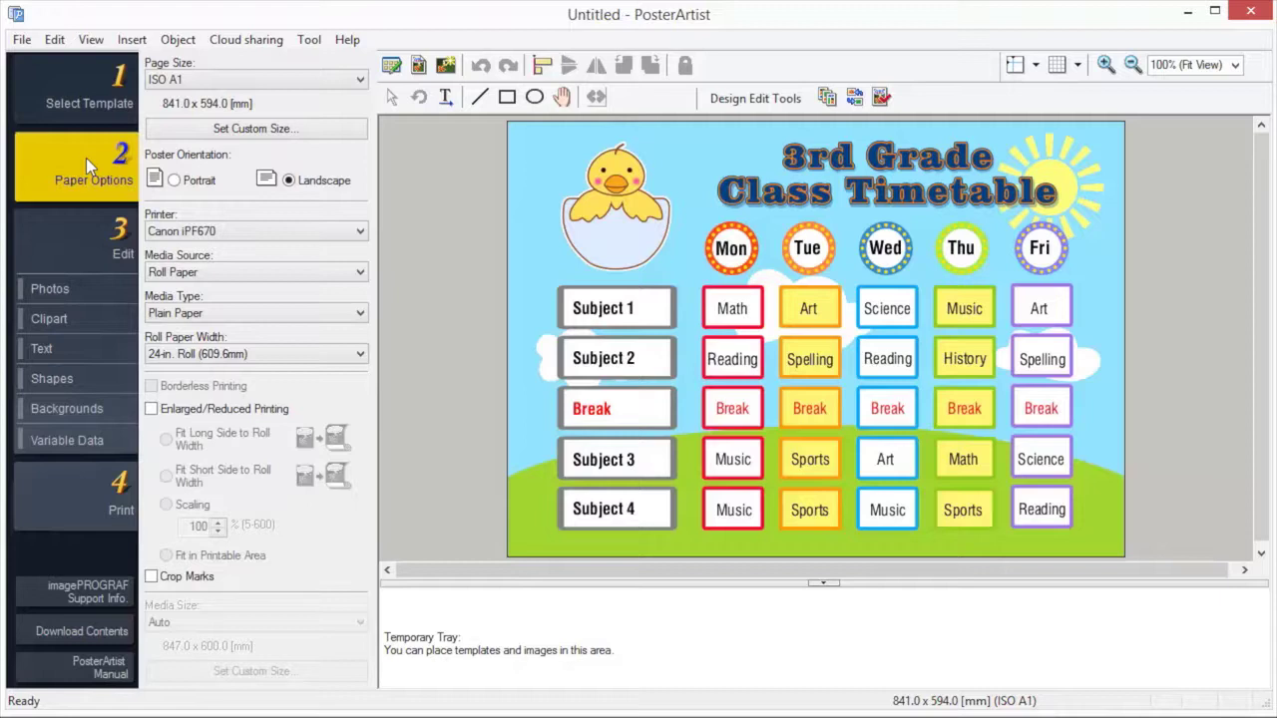
Keep ISO A1 page size, Plain Paper media and 24-in. roll width, then move on to Edit
{"action": "left_click", "coordinate": [354, 83]}
{"action": "left_click", "coordinate": [355, 86]}
{"action": "left_click", "coordinate": [361, 314]}
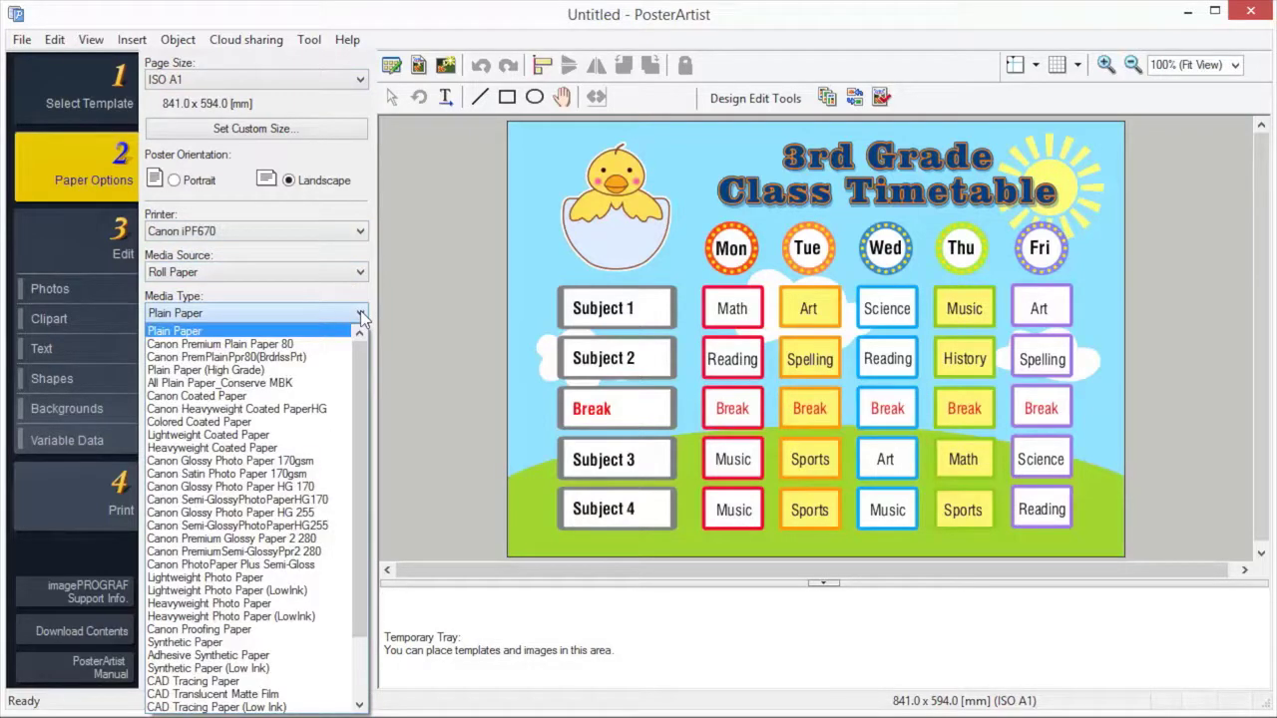
{"action": "left_click", "coordinate": [361, 313]}
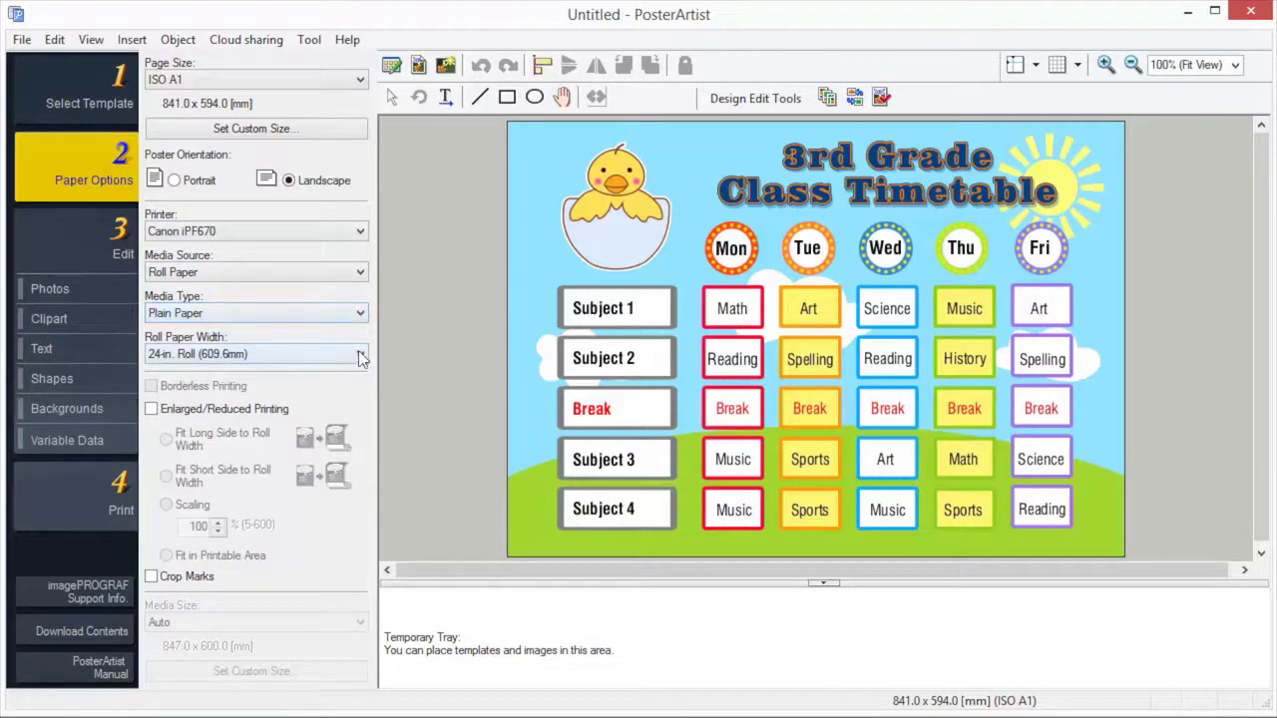
{"action": "left_click", "coordinate": [359, 357]}
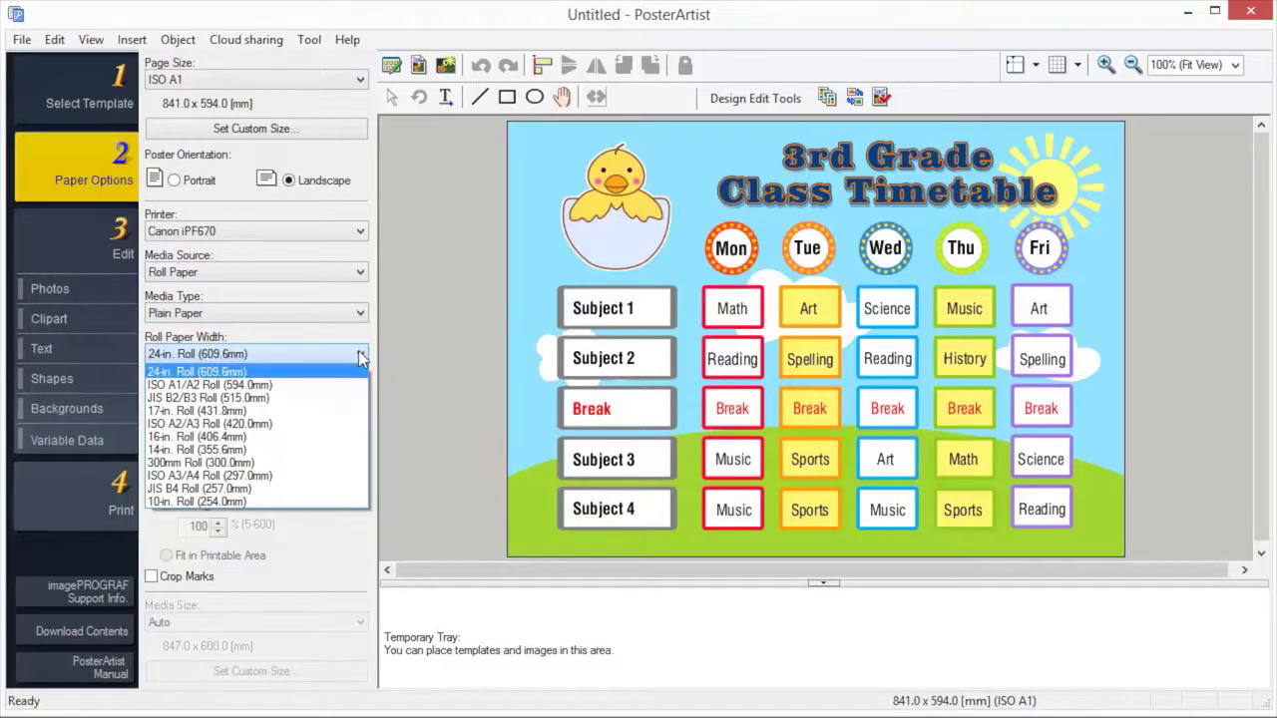
{"action": "left_click", "coordinate": [360, 357]}
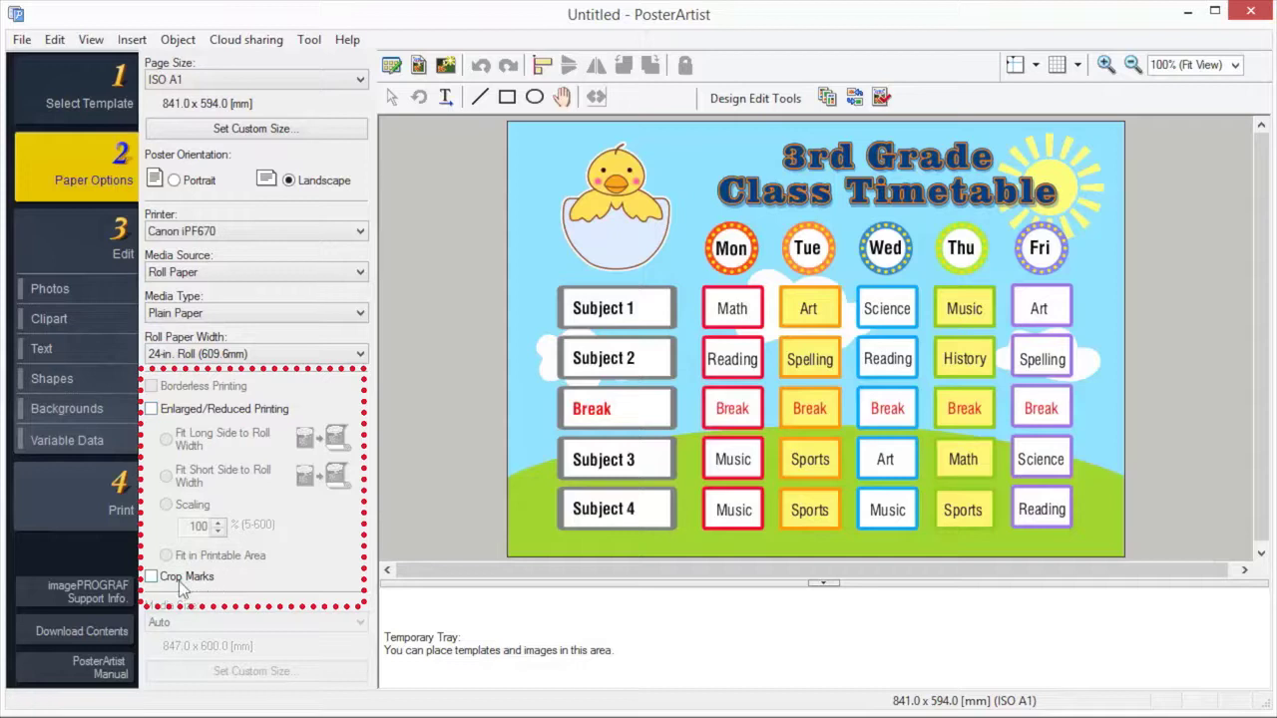
{"action": "left_click", "coordinate": [104, 229]}
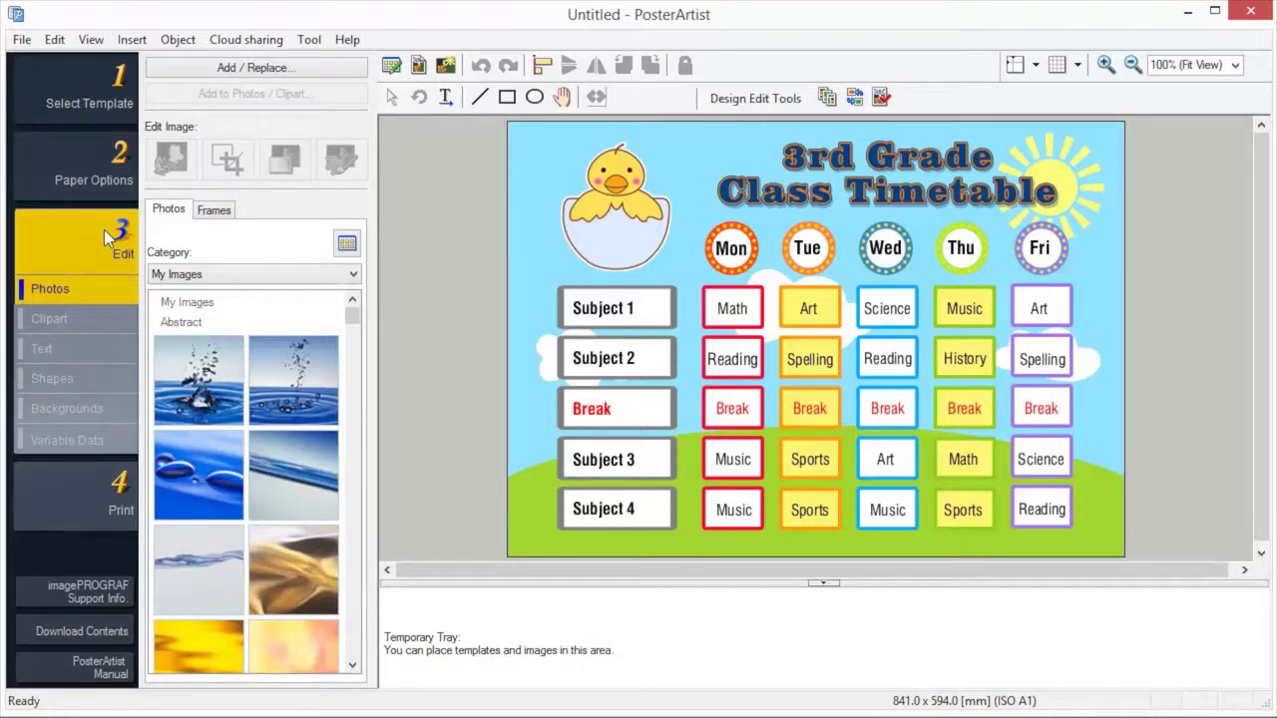
Place the Sport goalkeeper photo on the poster, enlarged to 622.60 x 415.07 mm near the centre
{"action": "left_click", "coordinate": [355, 274]}
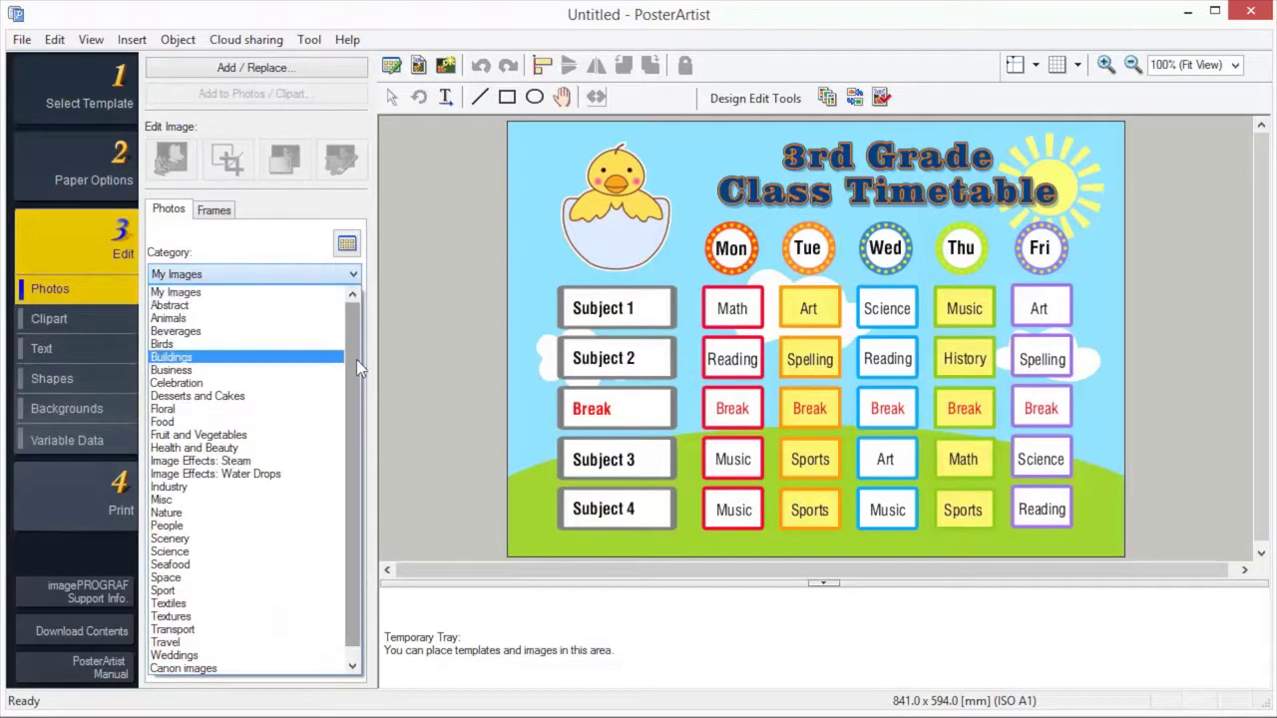
{"action": "left_click_drag", "start_coordinate": [356, 359], "coordinate": [366, 454]}
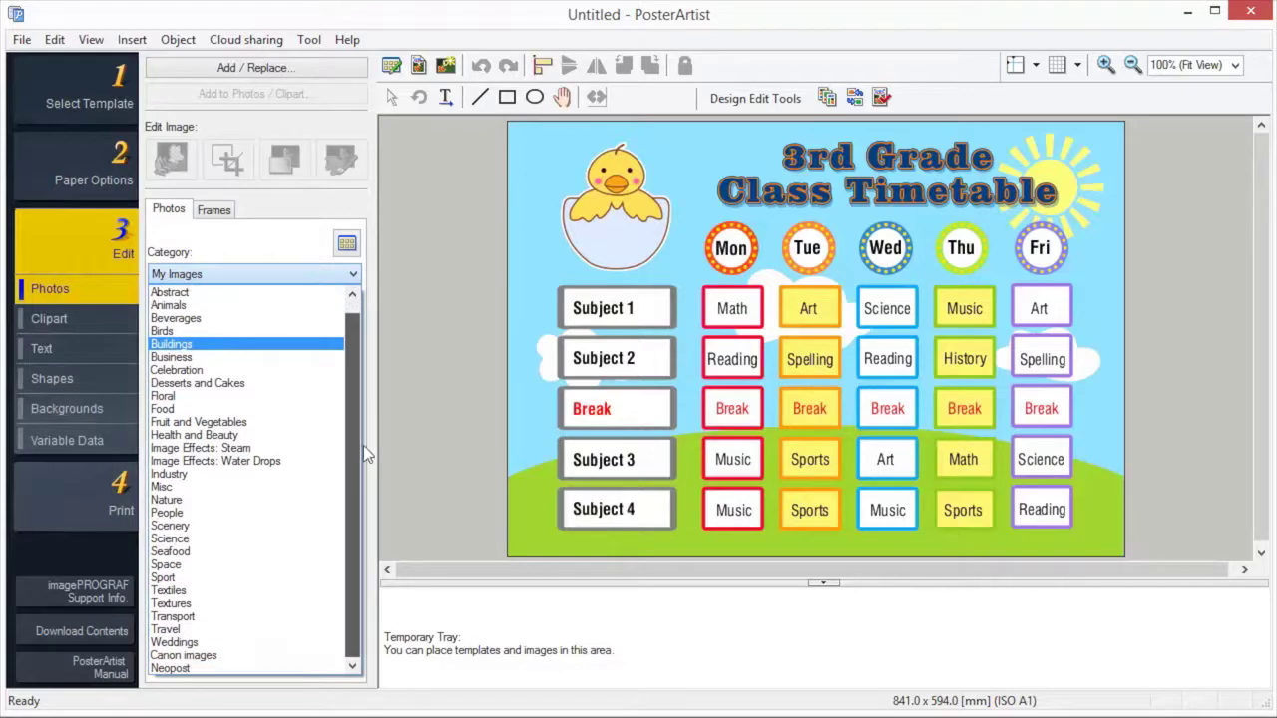
{"action": "left_click", "coordinate": [195, 578]}
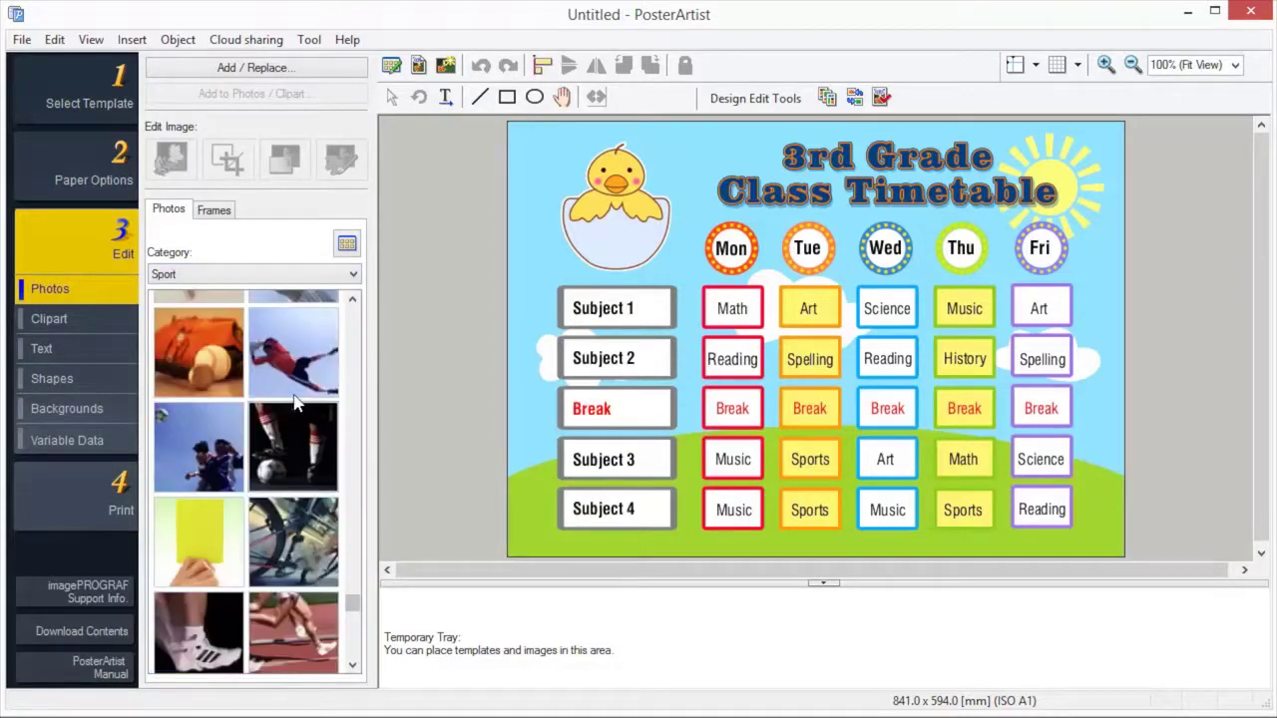
{"action": "left_click_drag", "start_coordinate": [290, 360], "coordinate": [788, 282]}
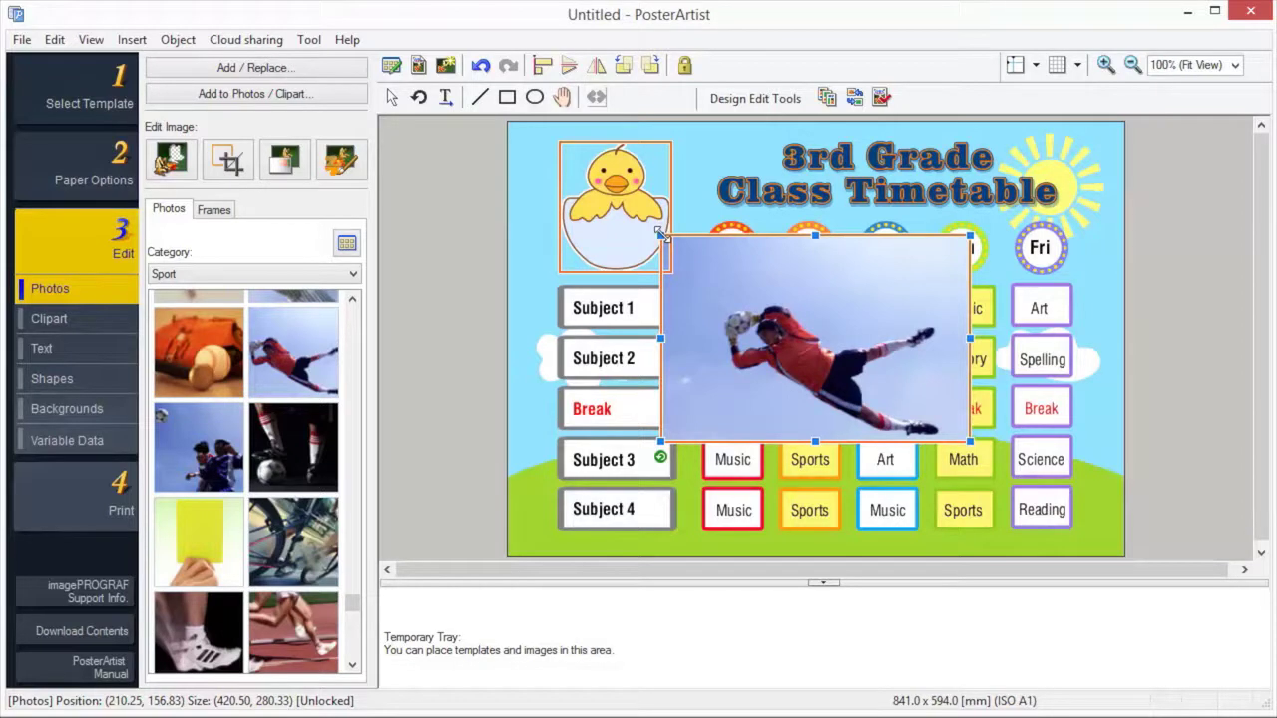
{"action": "left_click_drag", "start_coordinate": [660, 235], "coordinate": [512, 135]}
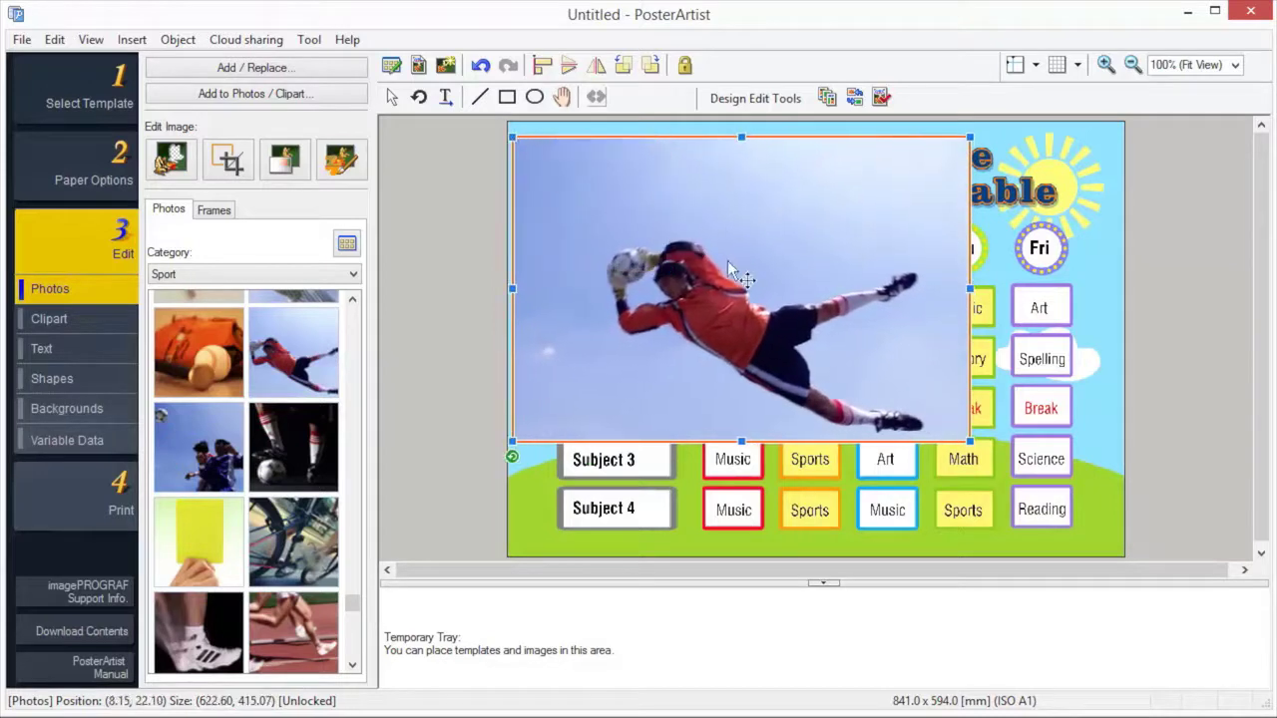
{"action": "left_click_drag", "start_coordinate": [737, 266], "coordinate": [803, 311]}
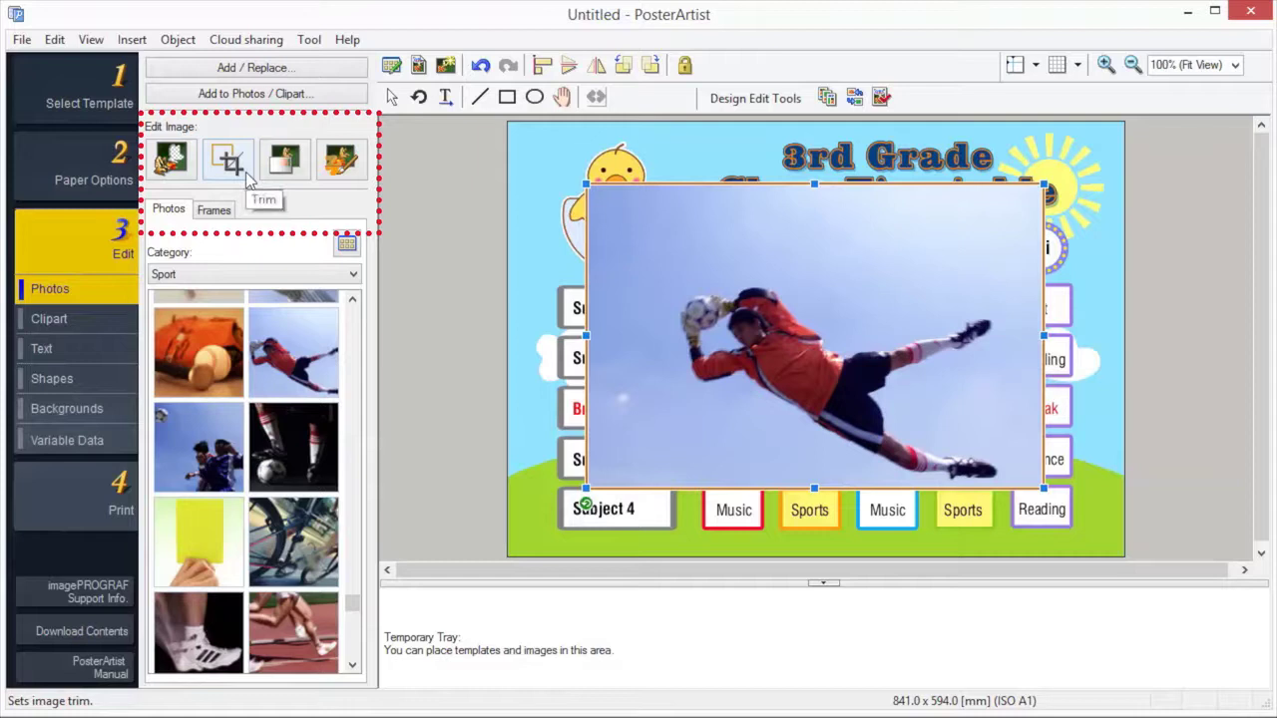
Open Retouch Image for the selected goalkeeper photo
{"action": "left_click", "coordinate": [349, 175]}
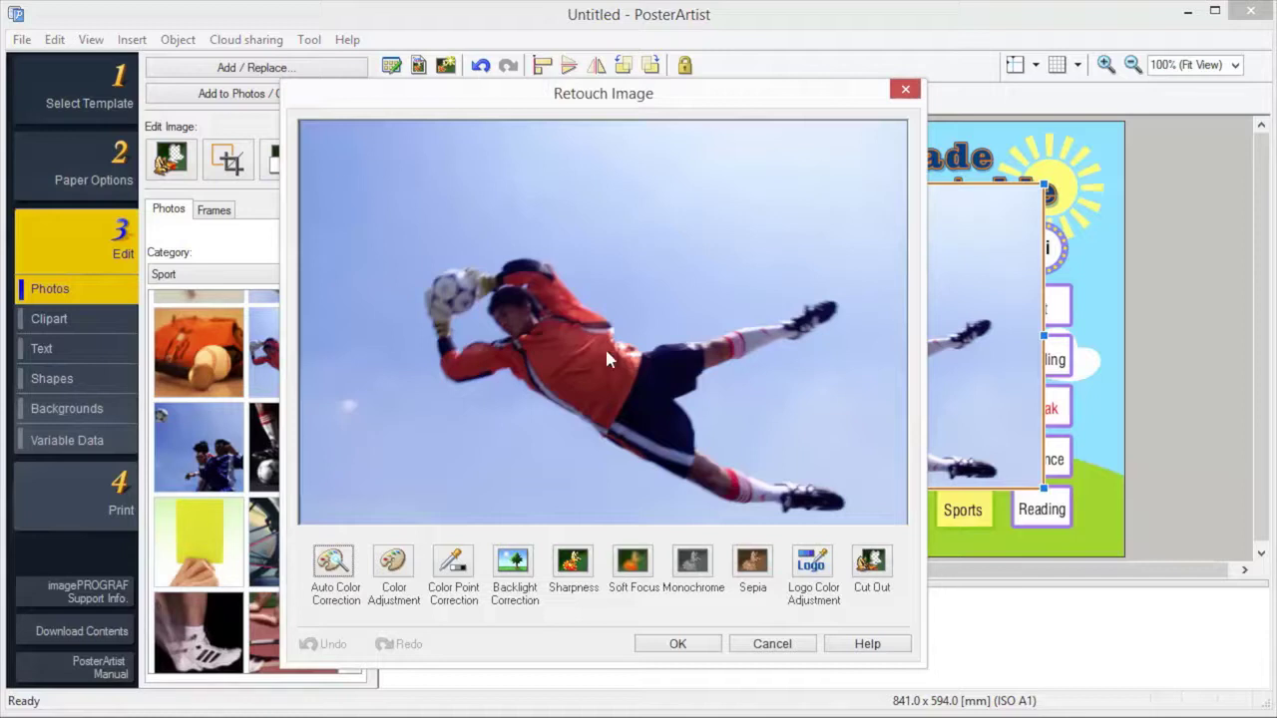
Auto cut out the sky around the goalkeeper and apply the retouched photo to the poster
{"action": "left_click", "coordinate": [870, 565]}
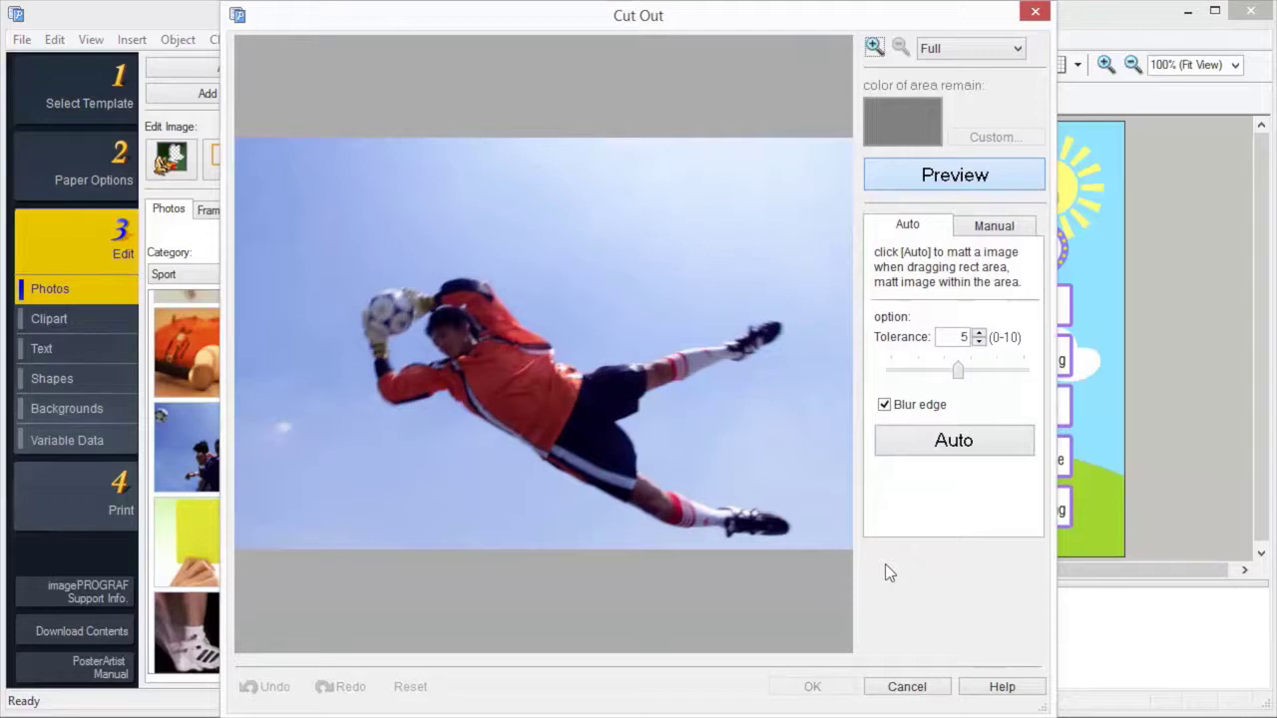
{"action": "left_click", "coordinate": [970, 439]}
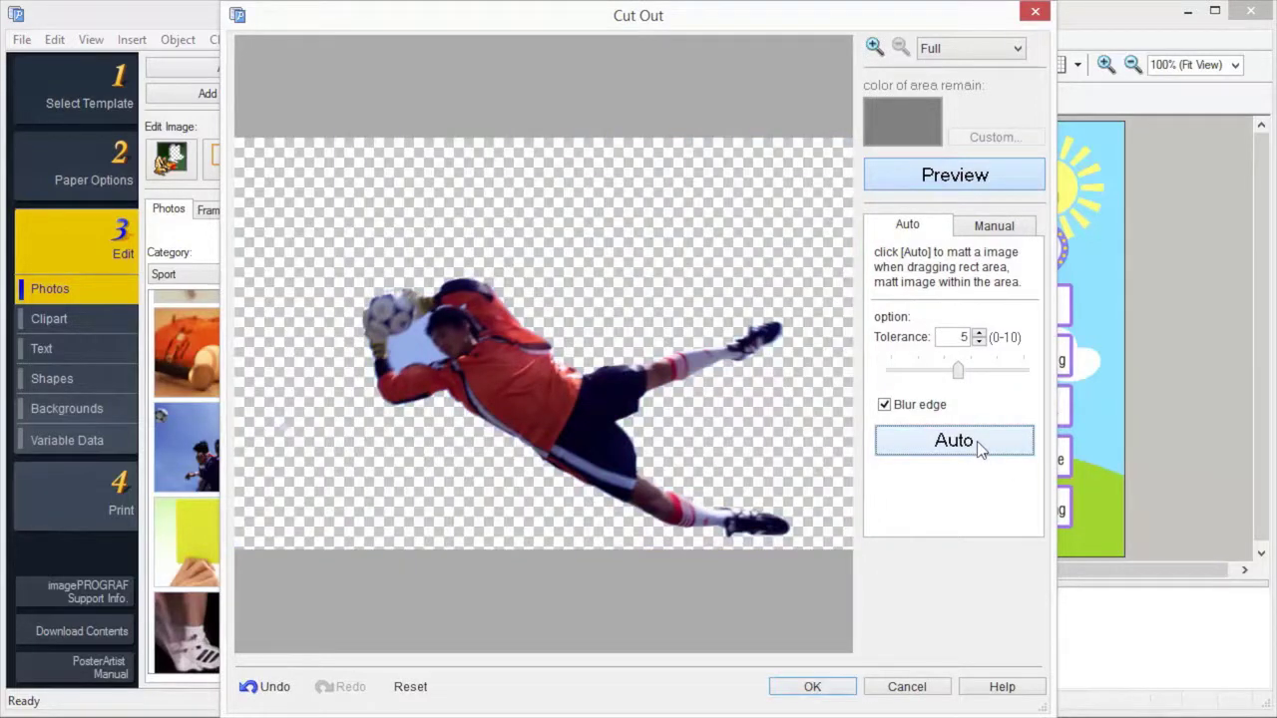
{"action": "left_click", "coordinate": [996, 229]}
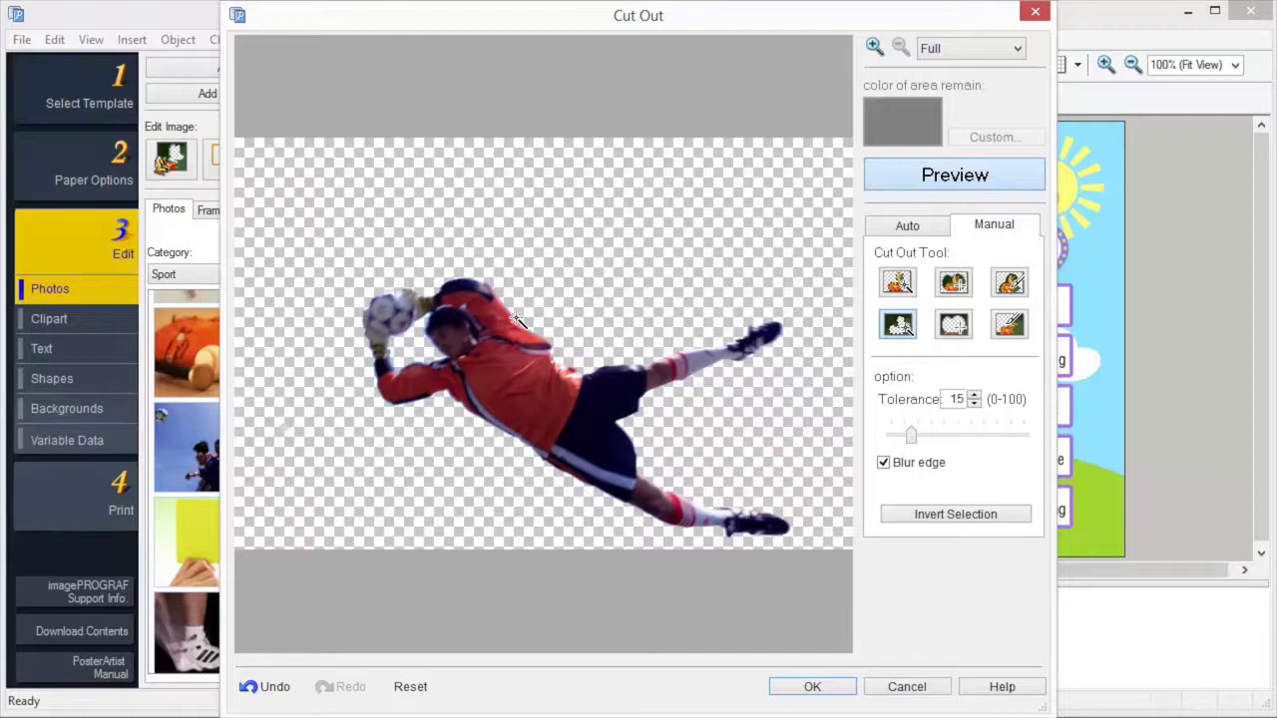
{"action": "left_click", "coordinate": [812, 686]}
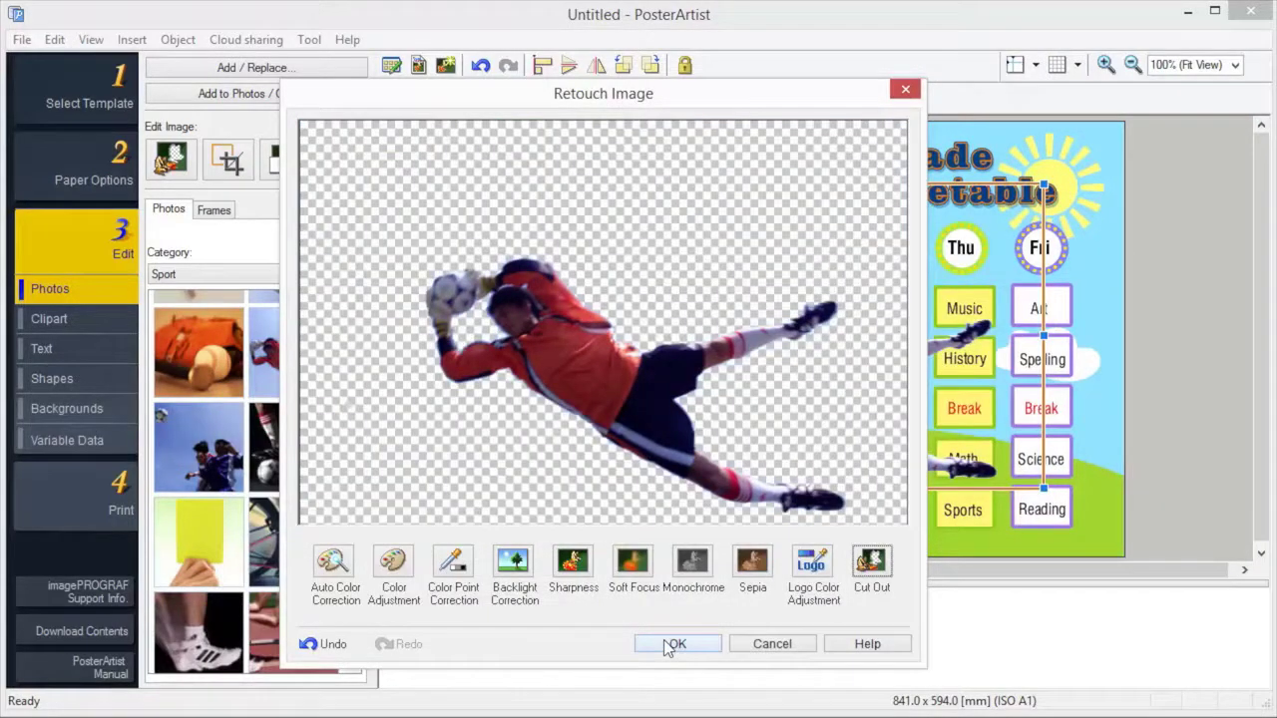
{"action": "left_click", "coordinate": [668, 644]}
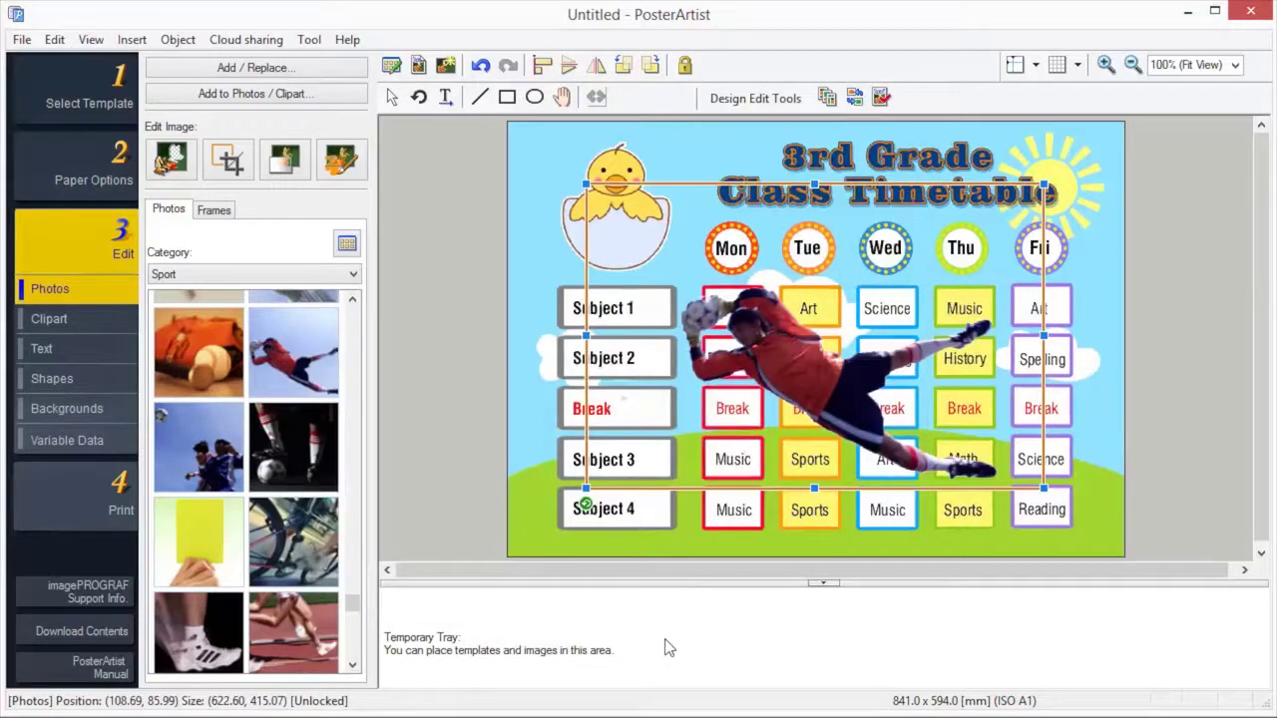
Browse the Food clipart, then switch the left panel to Text settings (Arial, 100 pt)
{"action": "left_click", "coordinate": [94, 329]}
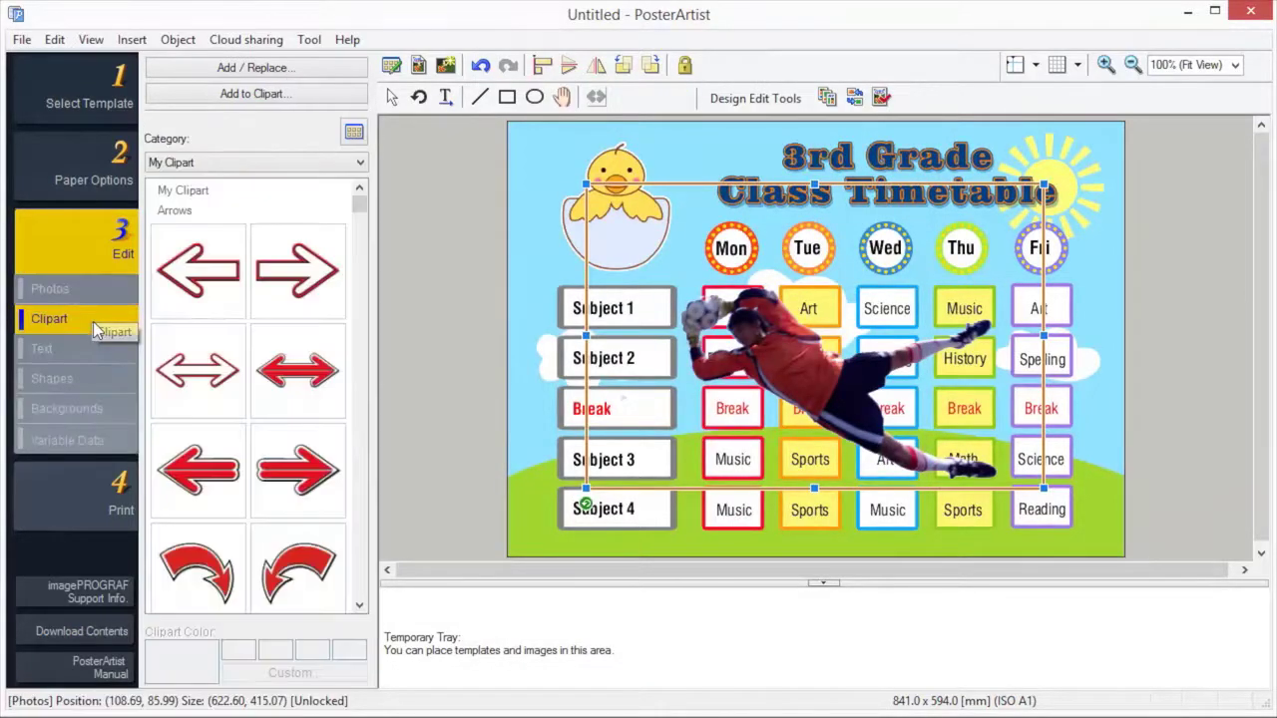
{"action": "left_click", "coordinate": [360, 164]}
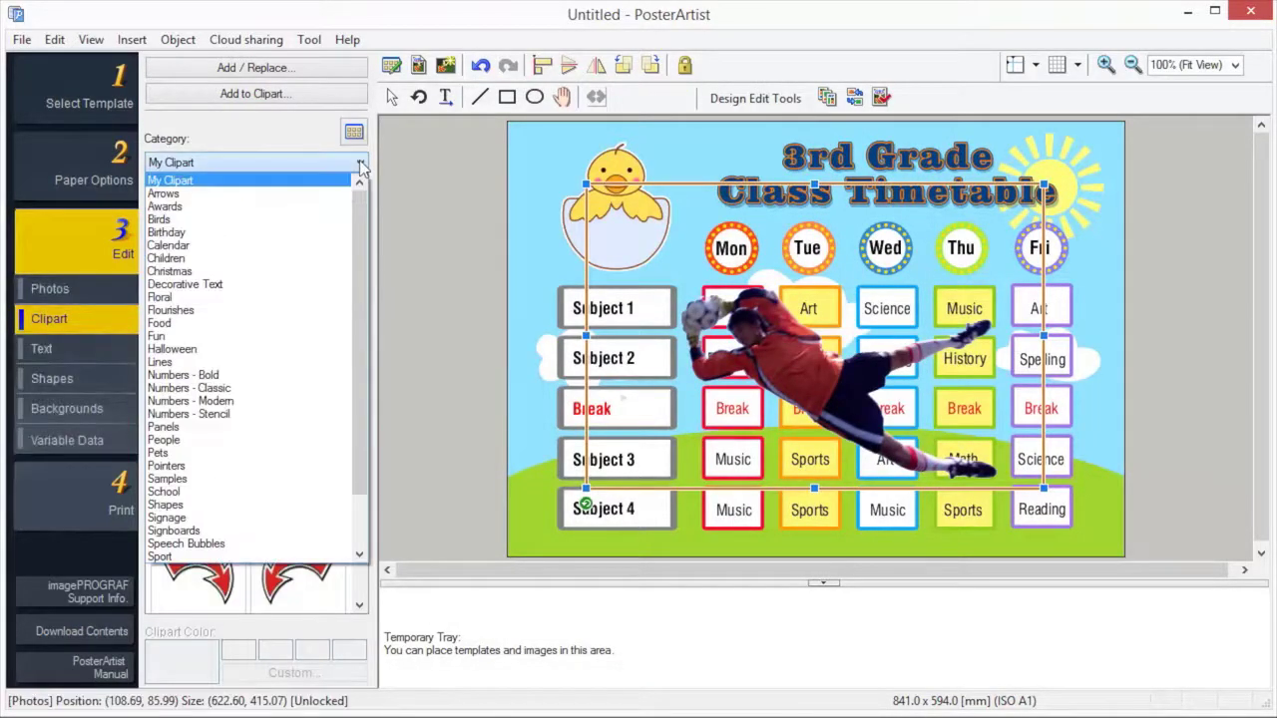
{"action": "left_click", "coordinate": [180, 323]}
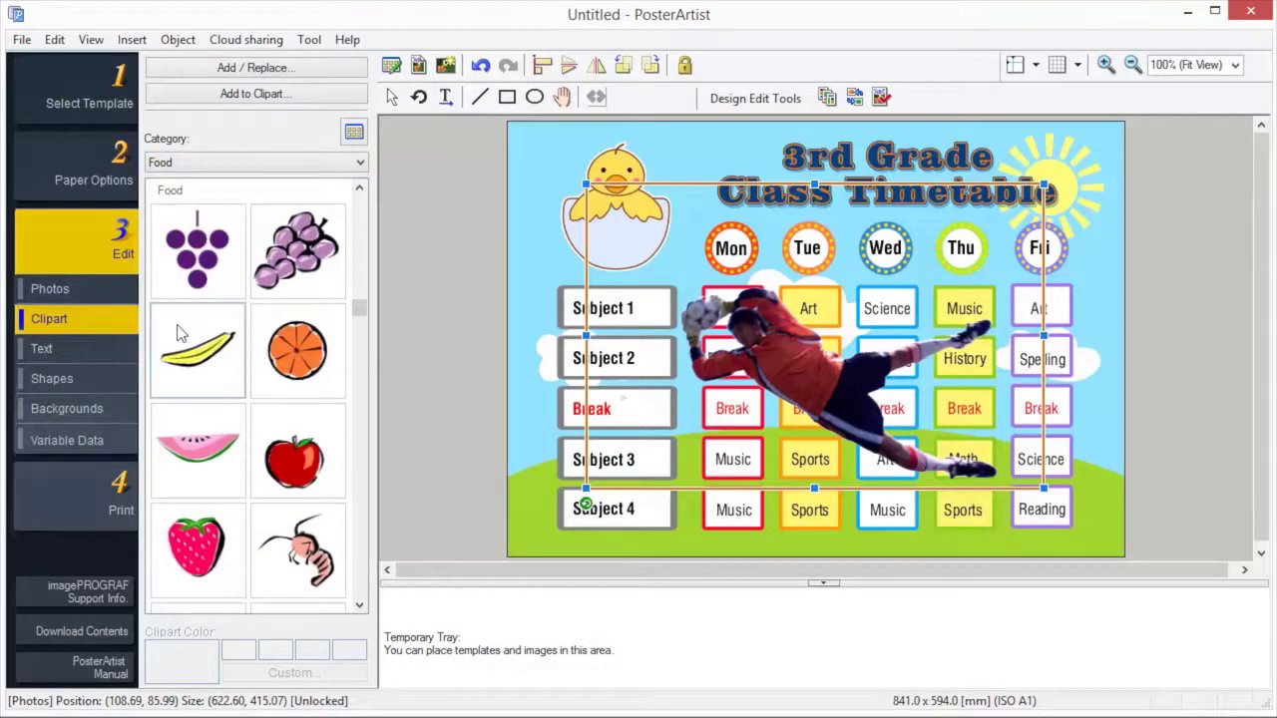
{"action": "left_click", "coordinate": [66, 345]}
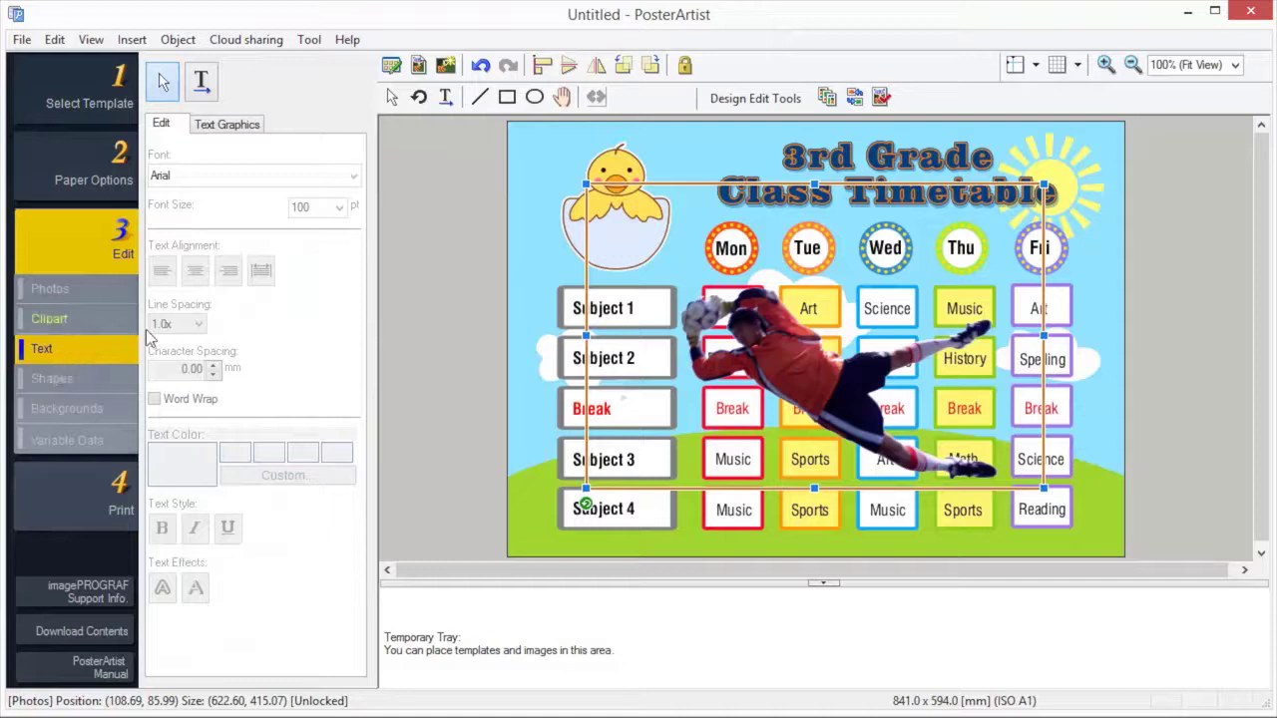
Put a yellow Explosion starburst text graphic behind the '3rd Grade Class Timetable' title
{"action": "left_click", "coordinate": [806, 158]}
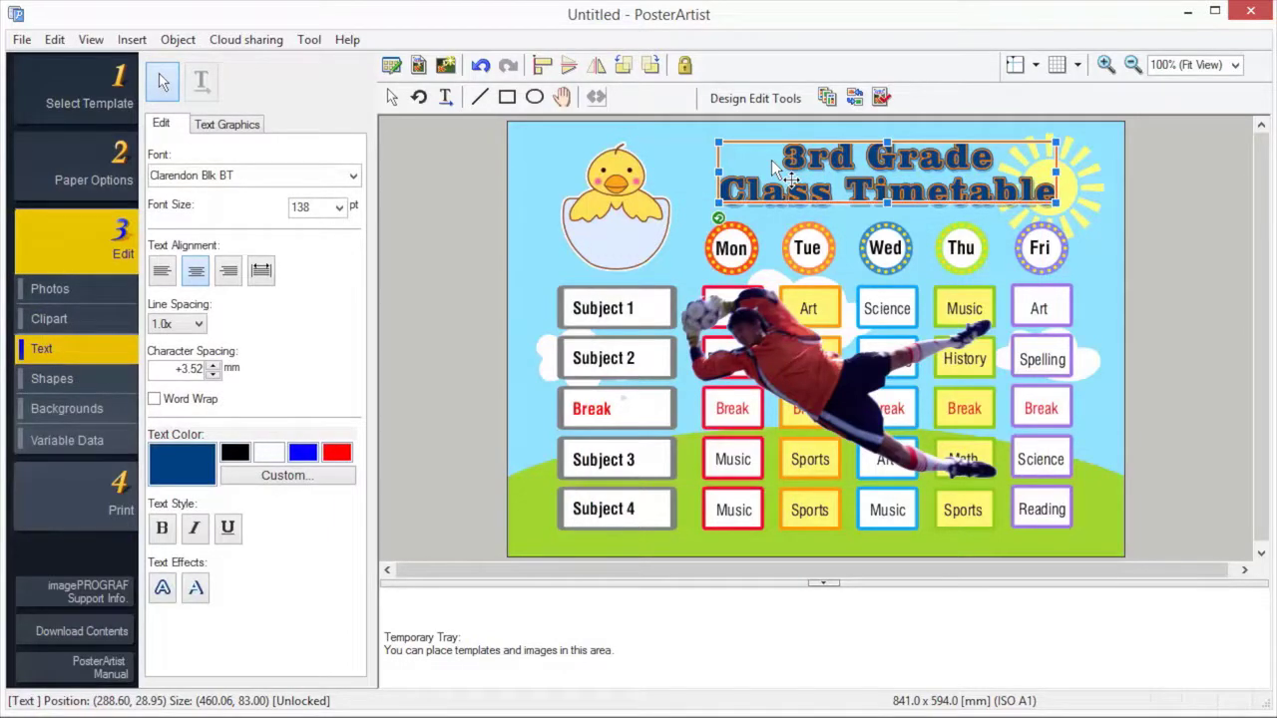
{"action": "left_click", "coordinate": [222, 127]}
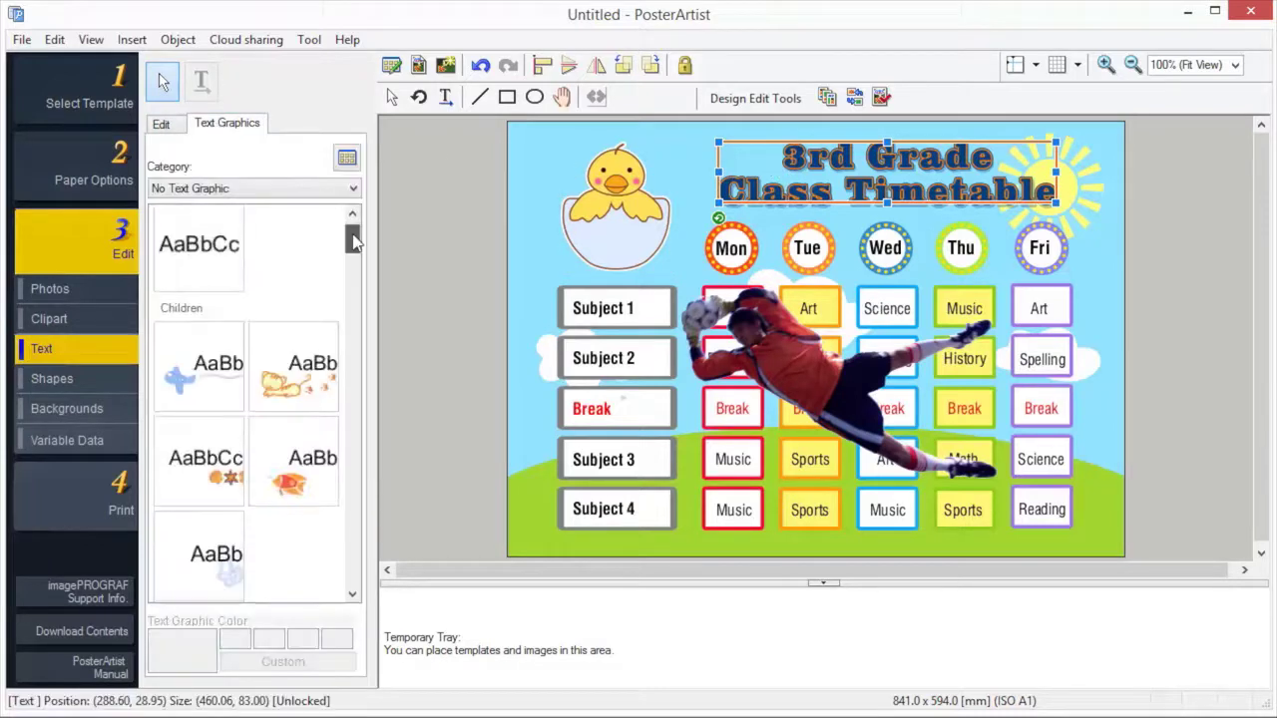
{"action": "left_click_drag", "start_coordinate": [354, 237], "coordinate": [353, 286]}
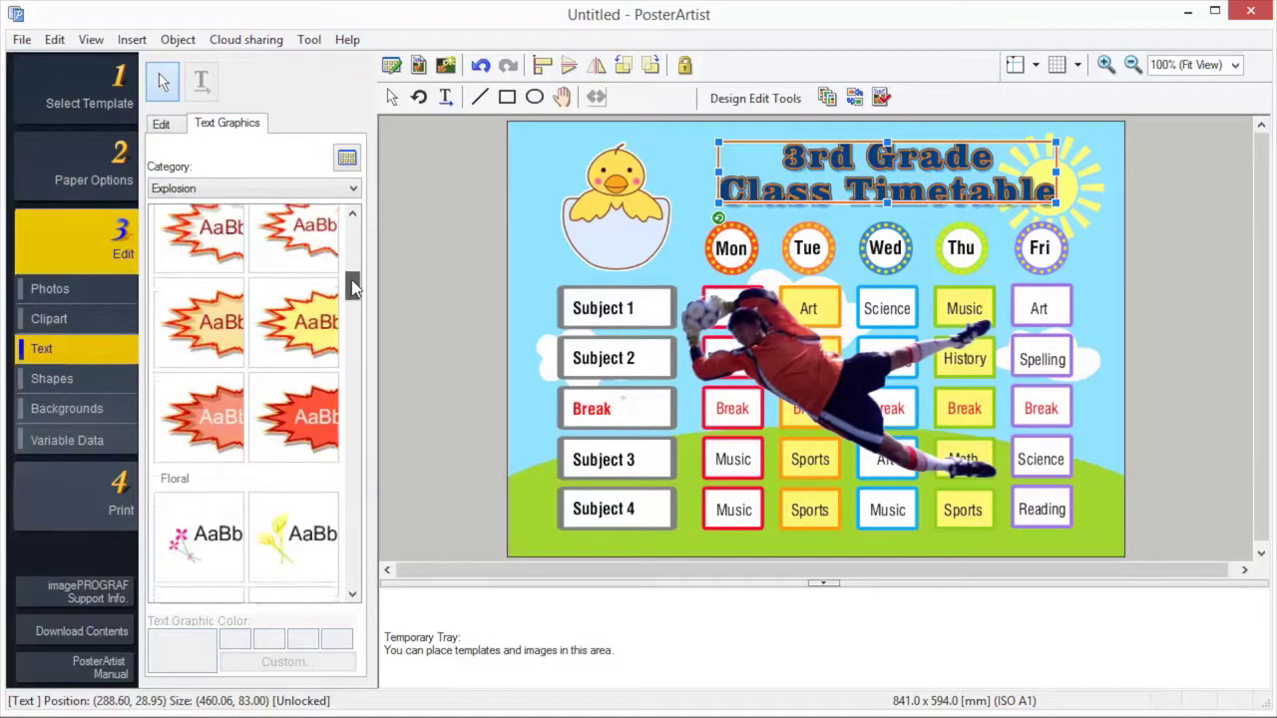
{"action": "left_click", "coordinate": [318, 322]}
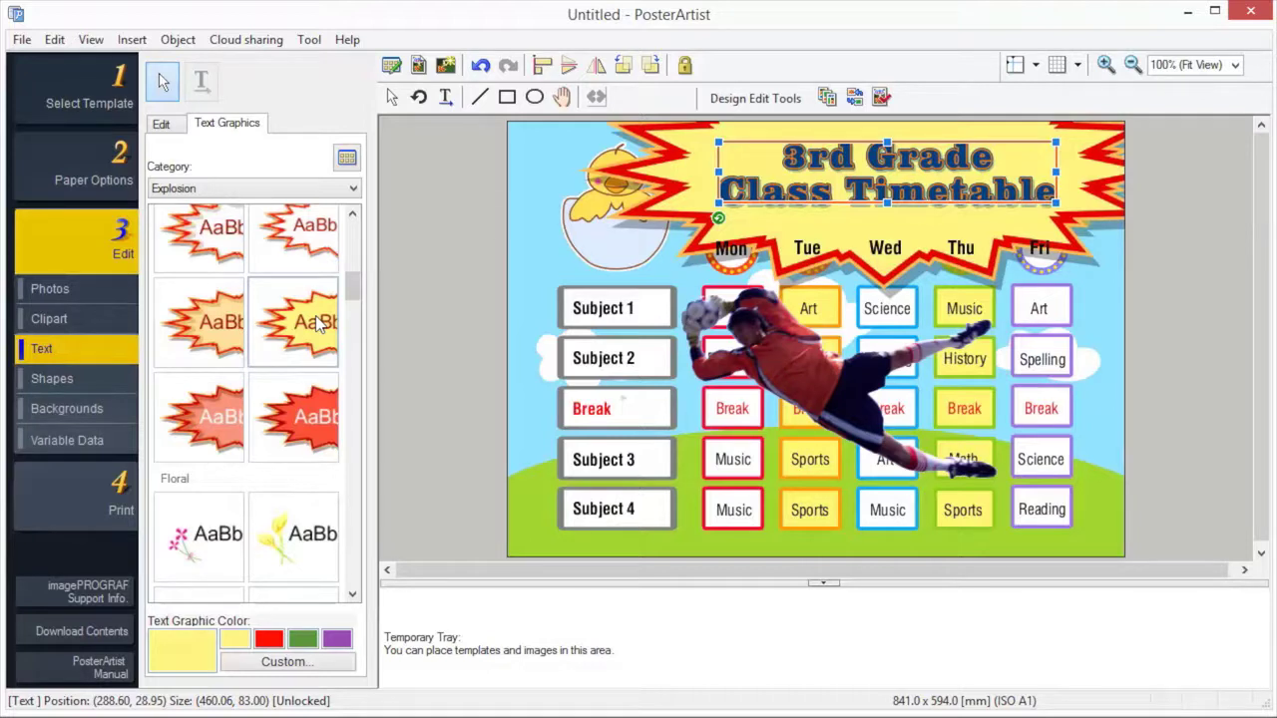
{"action": "left_click", "coordinate": [53, 380]}
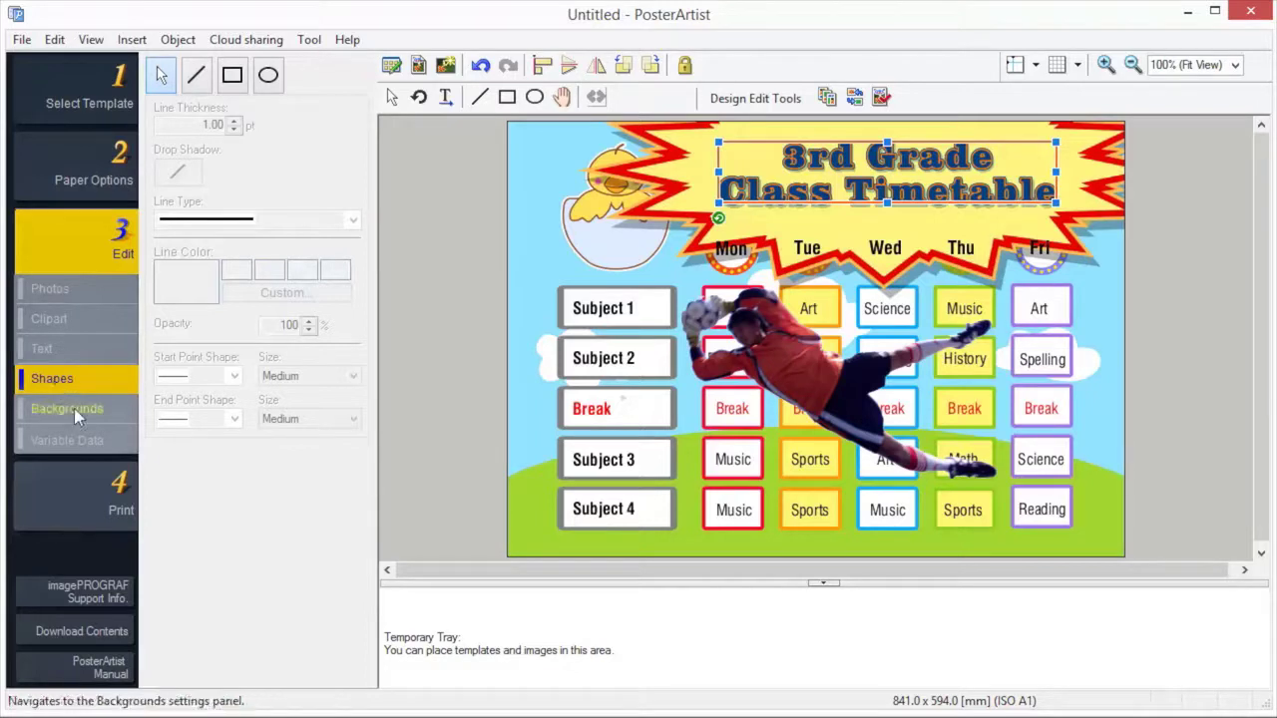
Apply the green striped background and set a custom orange background colour
{"action": "left_click", "coordinate": [75, 415]}
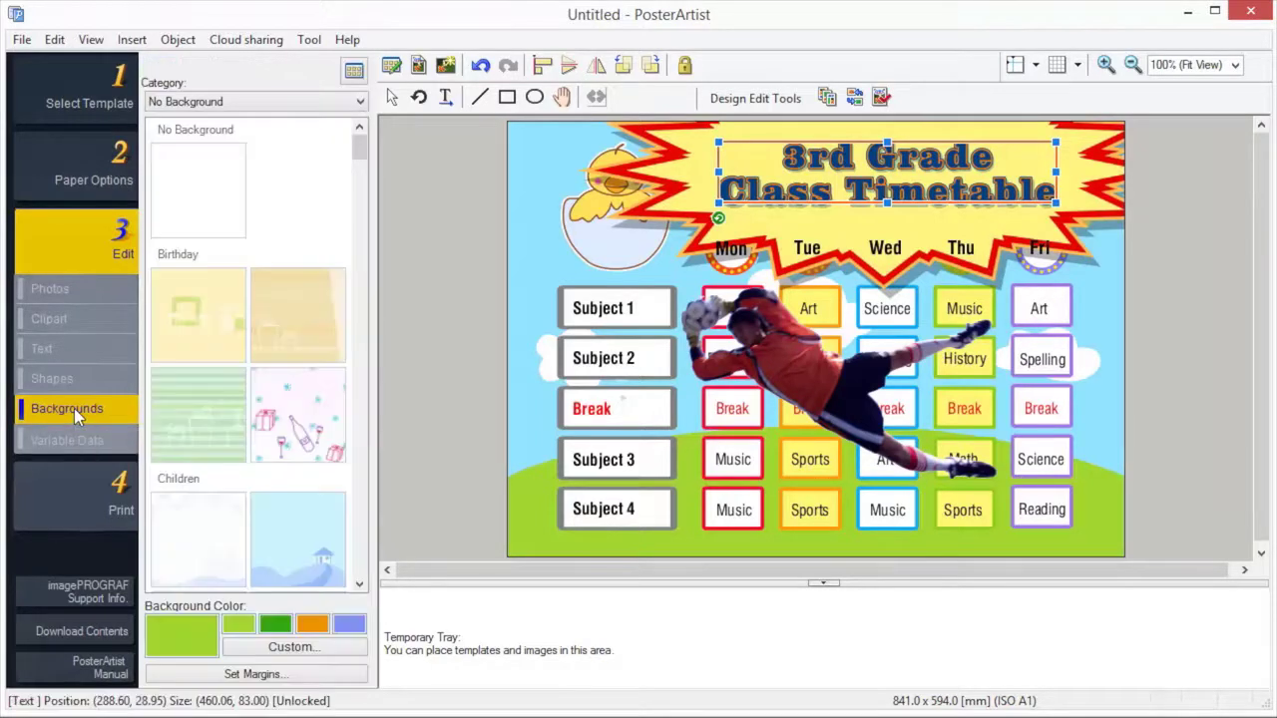
{"action": "left_click", "coordinate": [196, 399]}
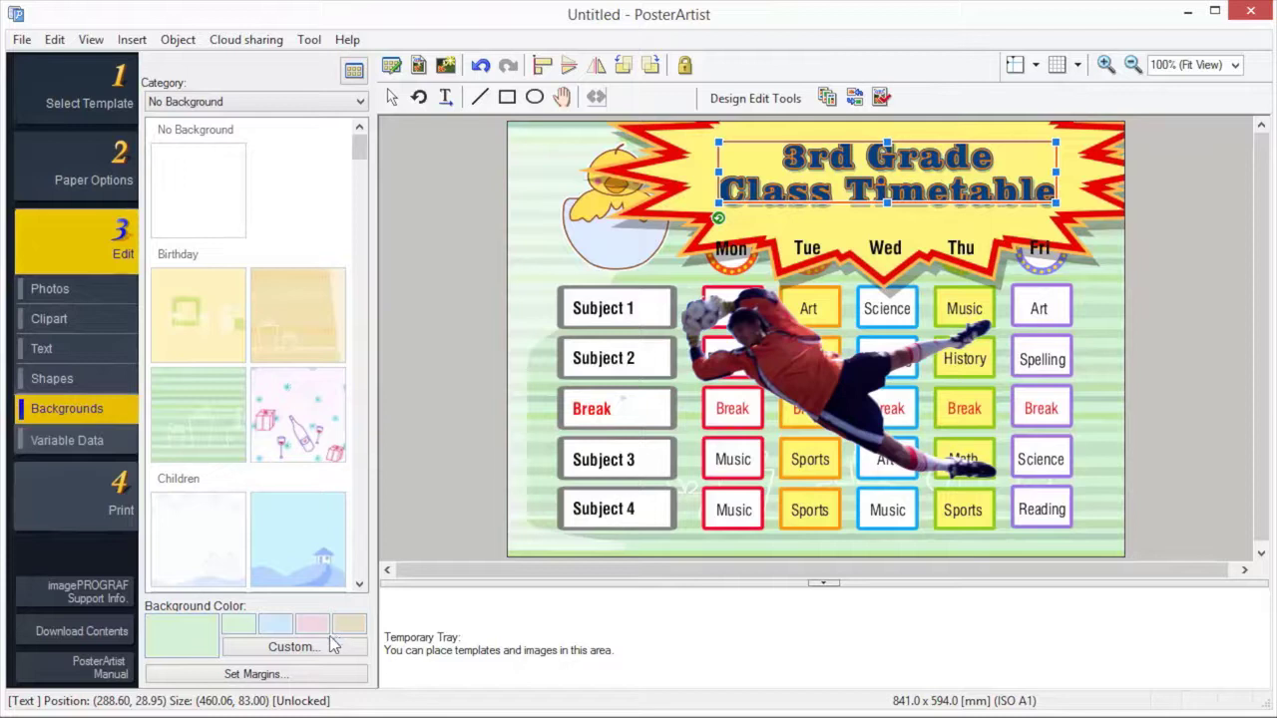
{"action": "left_click", "coordinate": [293, 647]}
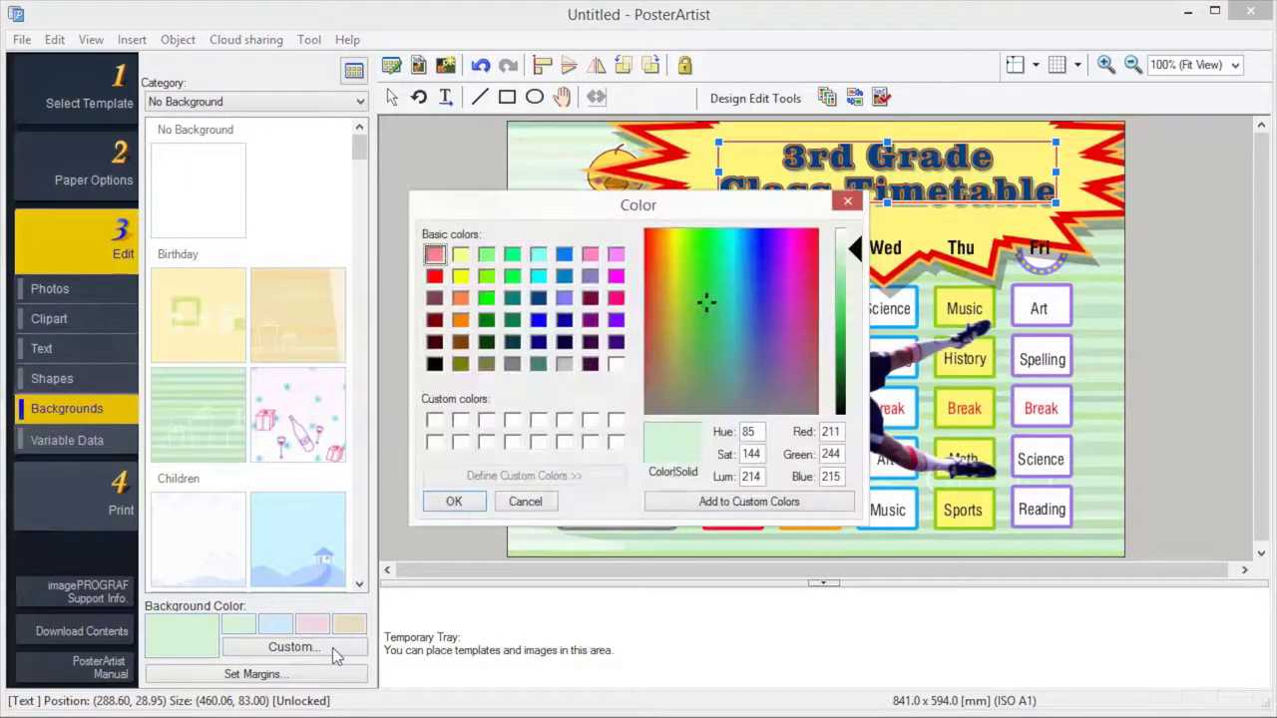
{"action": "left_click", "coordinate": [459, 320]}
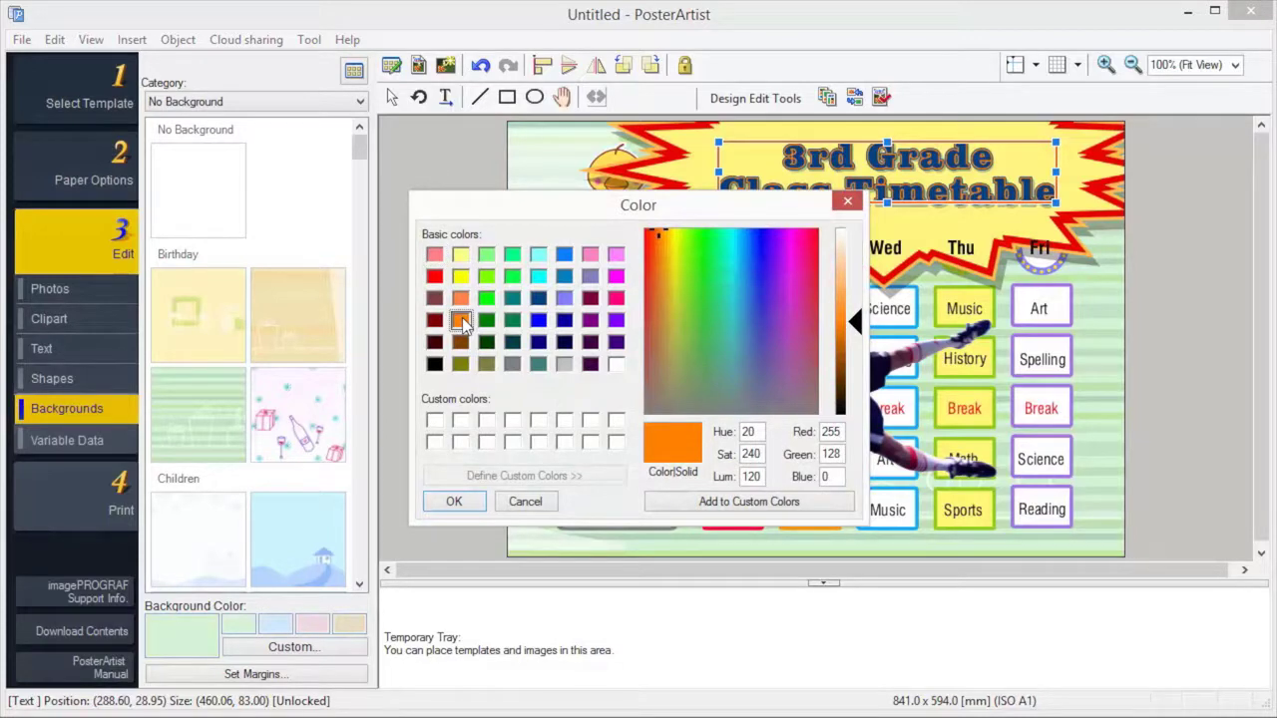
{"action": "left_click", "coordinate": [454, 502]}
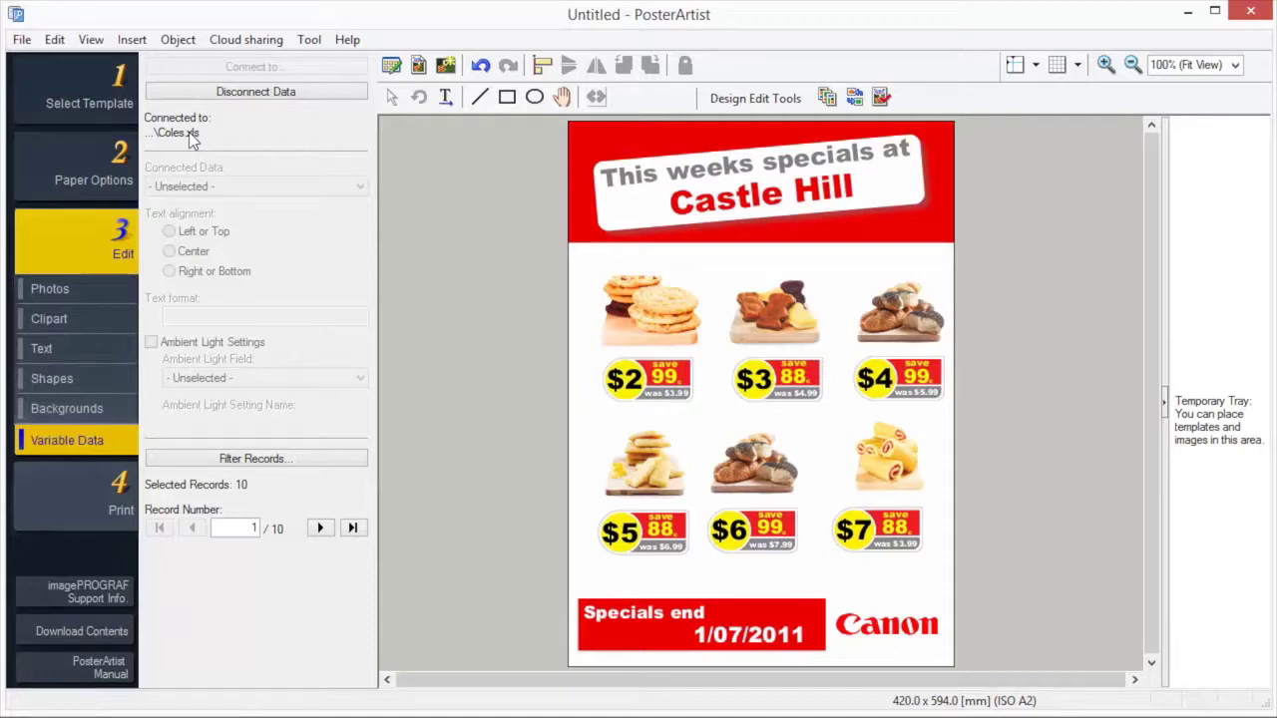
Inspect the data fields behind the $2 price and $3 item's saving, then list the 10 records
{"action": "left_click", "coordinate": [629, 377]}
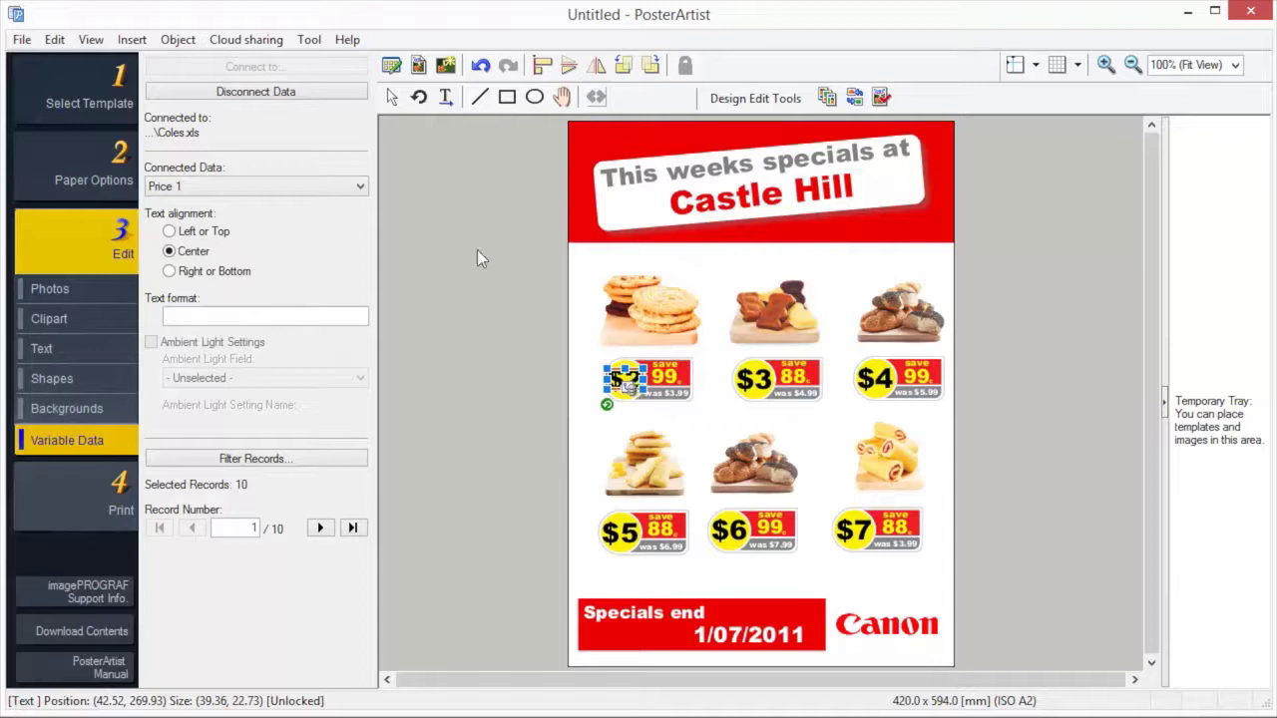
{"action": "left_click", "coordinate": [359, 189]}
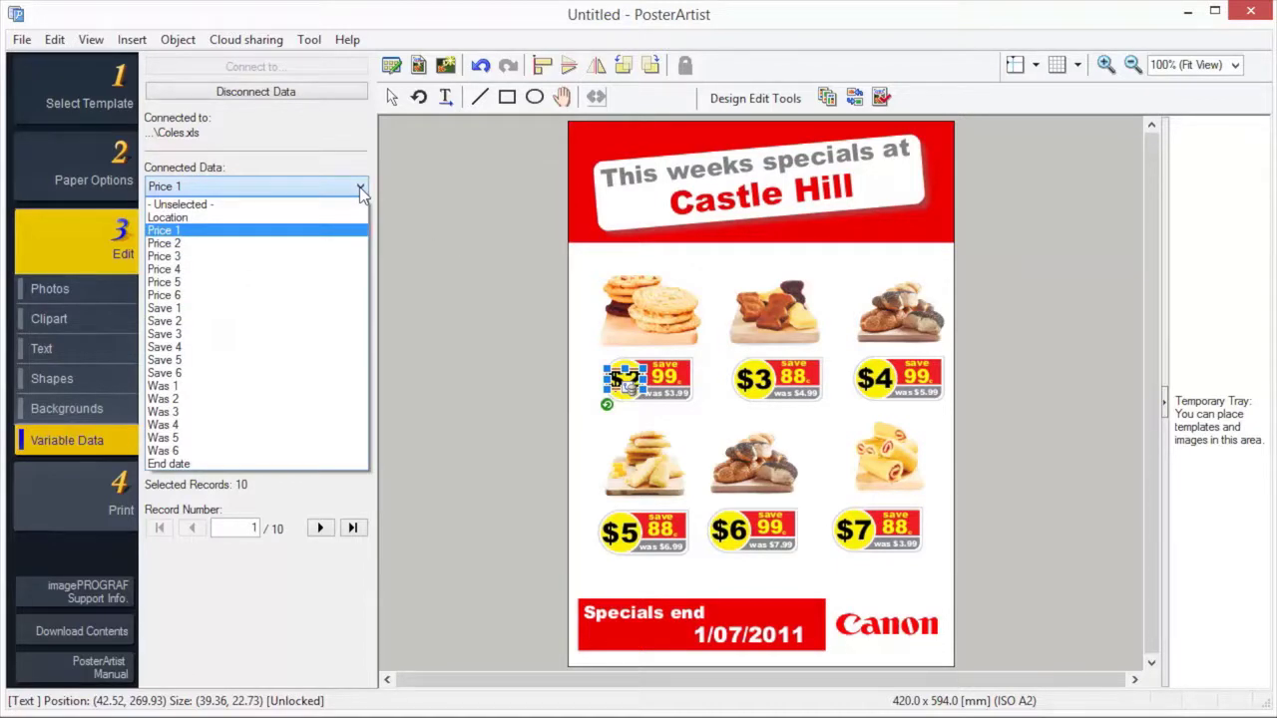
{"action": "left_click", "coordinate": [360, 186]}
{"action": "left_click", "coordinate": [794, 377]}
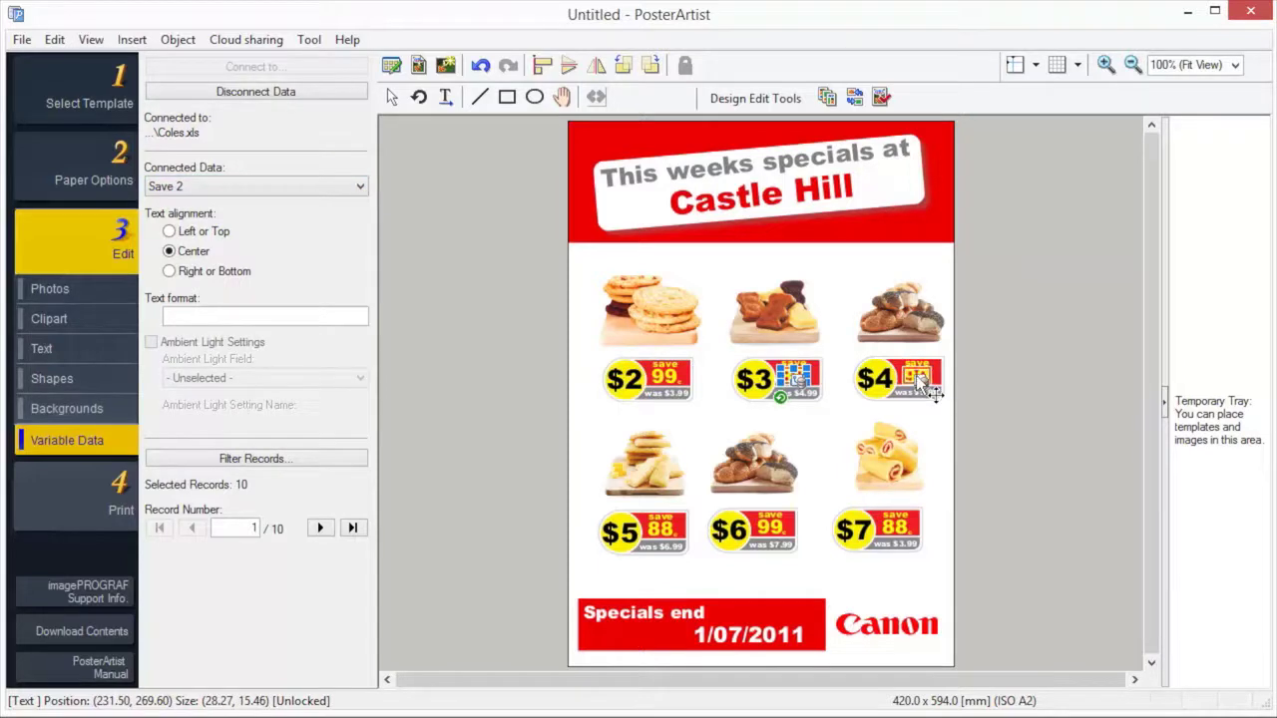
{"action": "left_click", "coordinate": [295, 458]}
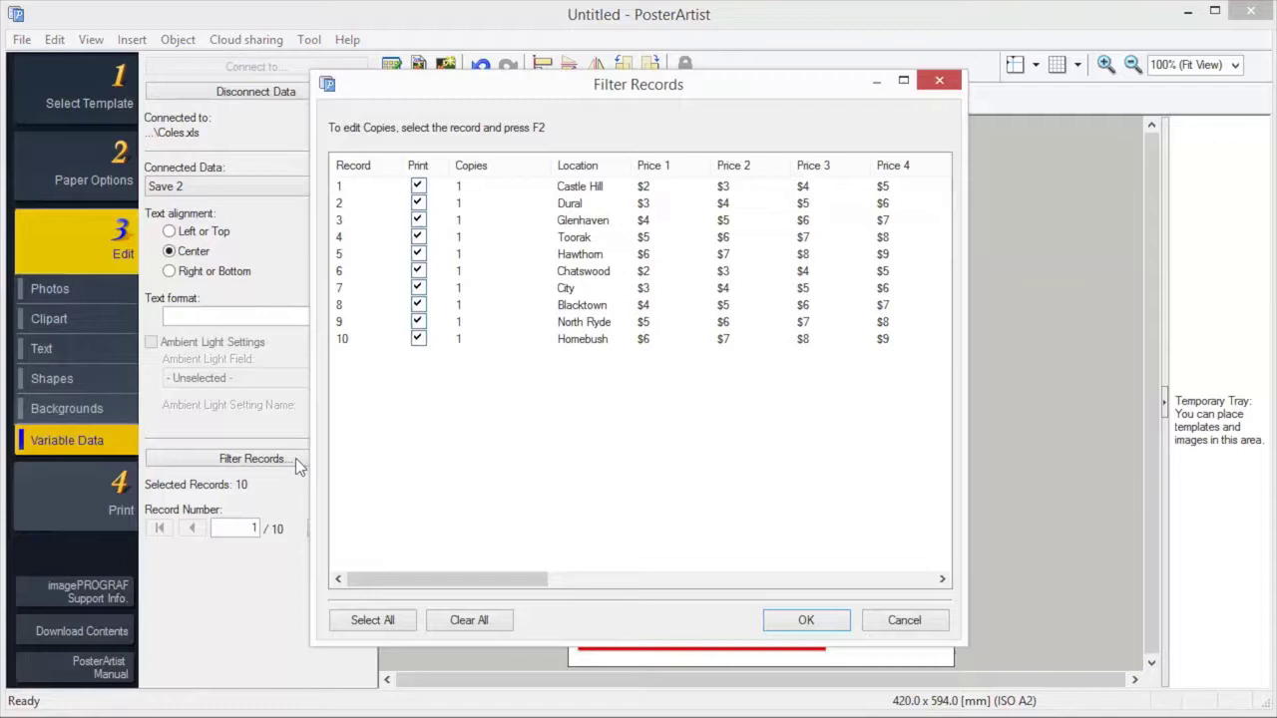
Step through the records from Dural to record 7, City, then go to Print
{"action": "key", "text": "Return"}
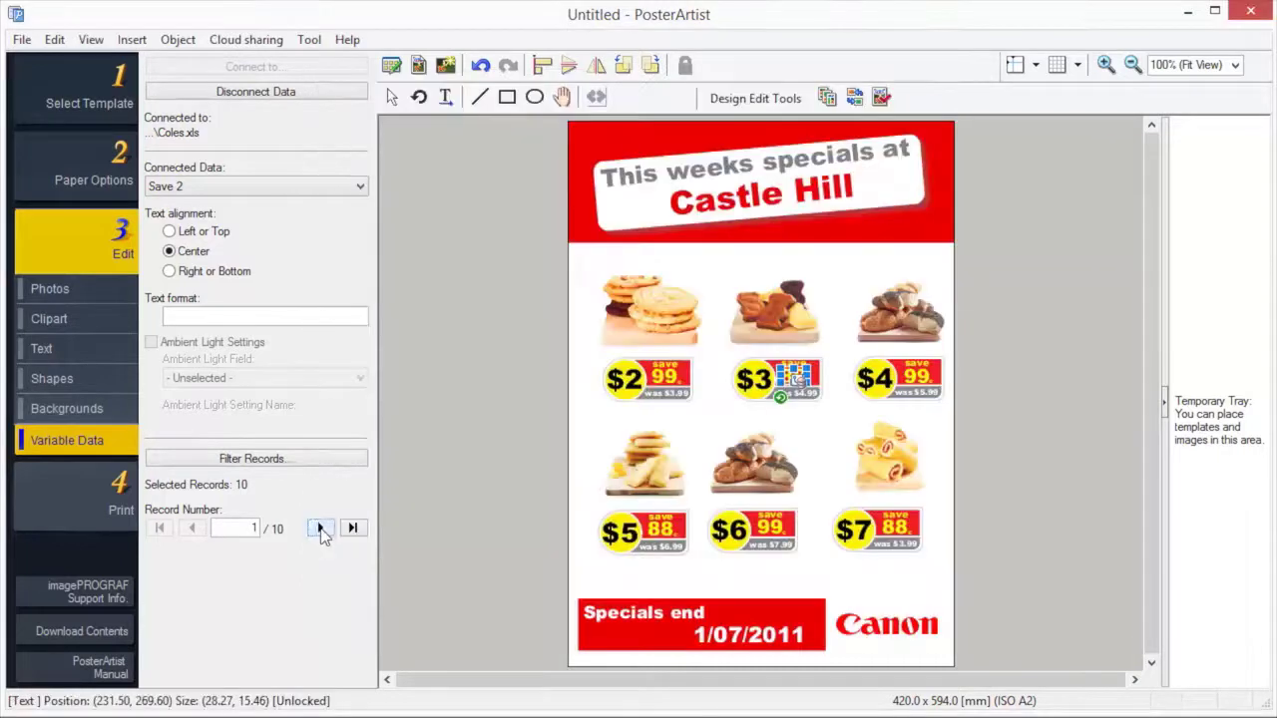
{"action": "left_click", "coordinate": [320, 527]}
{"action": "left_click", "coordinate": [320, 528]}
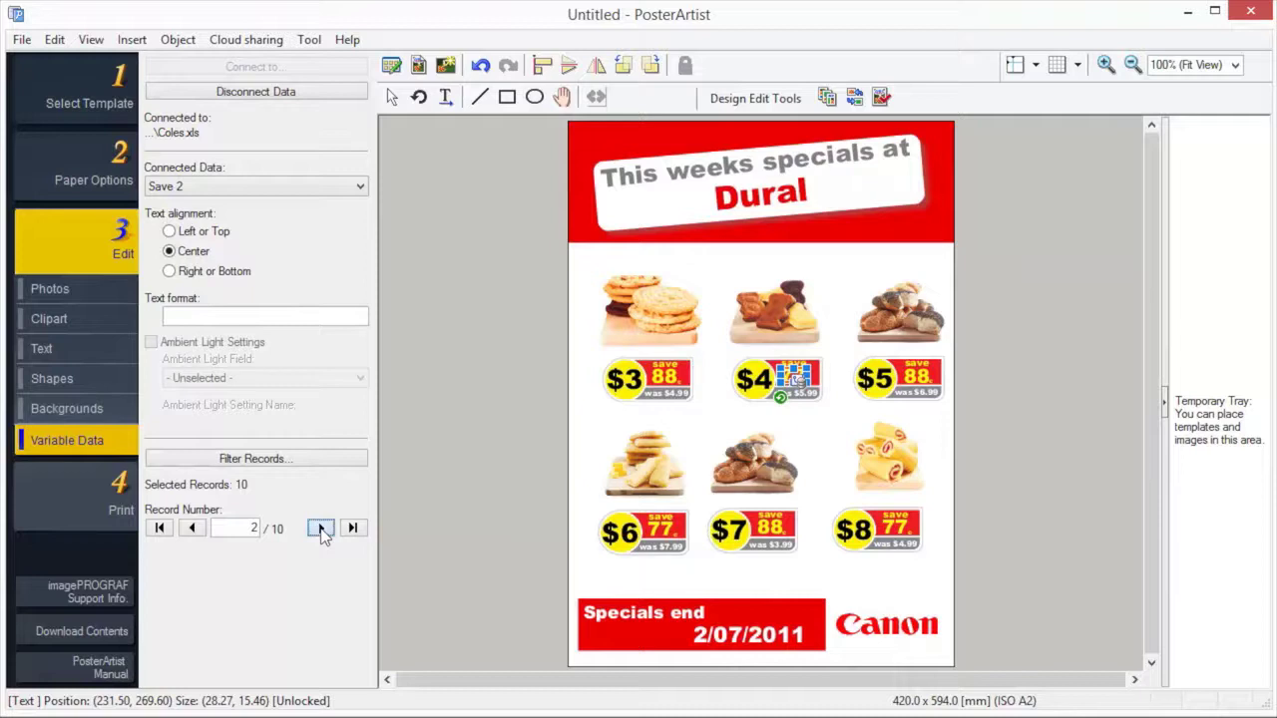
{"action": "left_click", "coordinate": [319, 528]}
{"action": "left_click", "coordinate": [319, 529]}
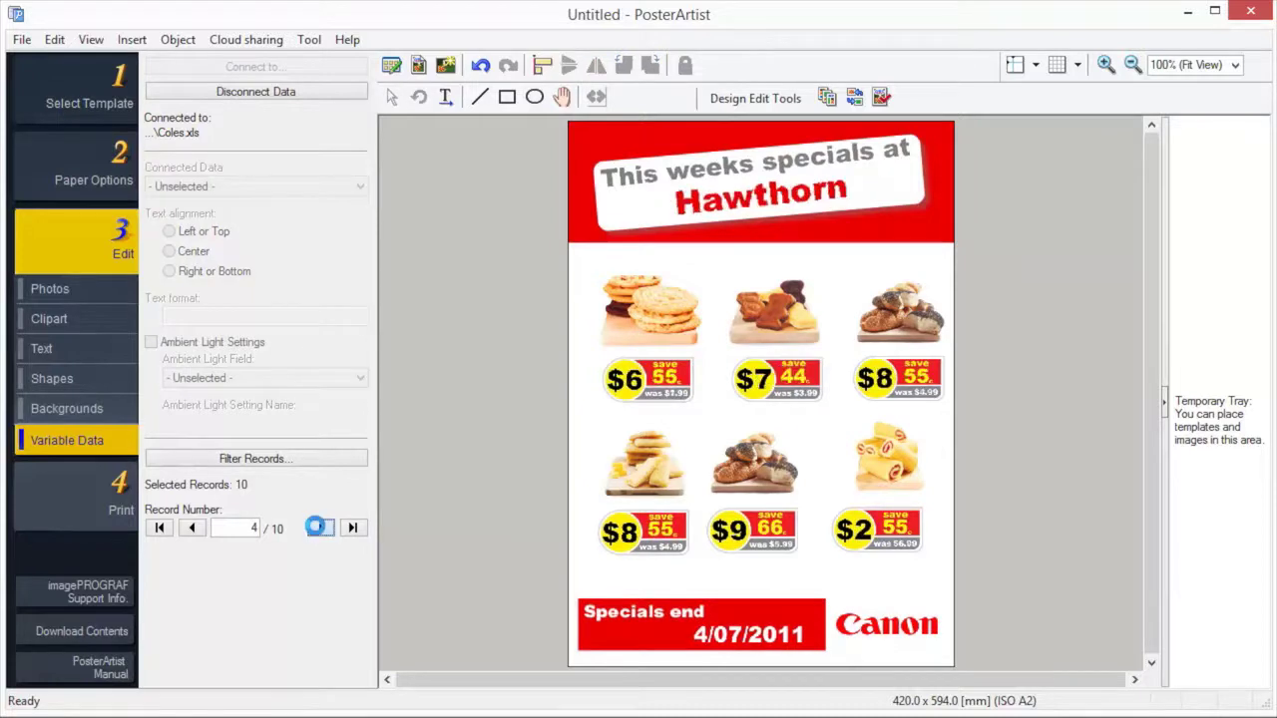
{"action": "left_click", "coordinate": [321, 529]}
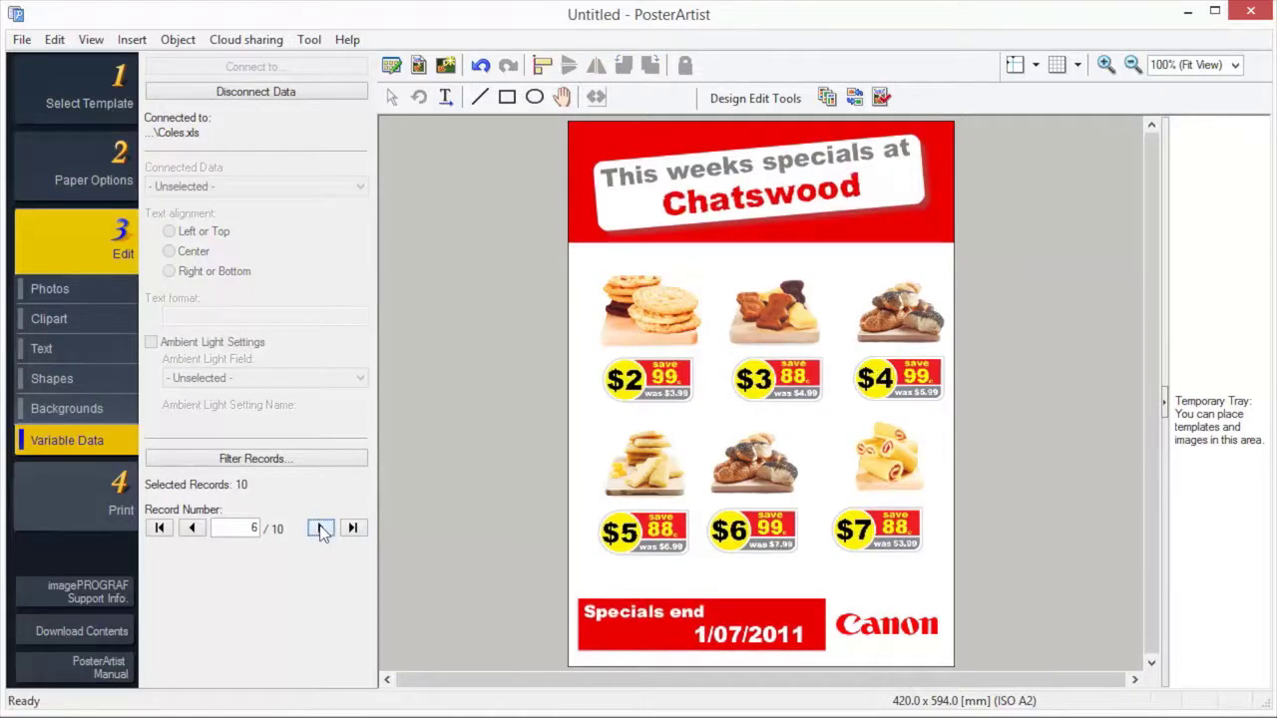
{"action": "left_click", "coordinate": [320, 529]}
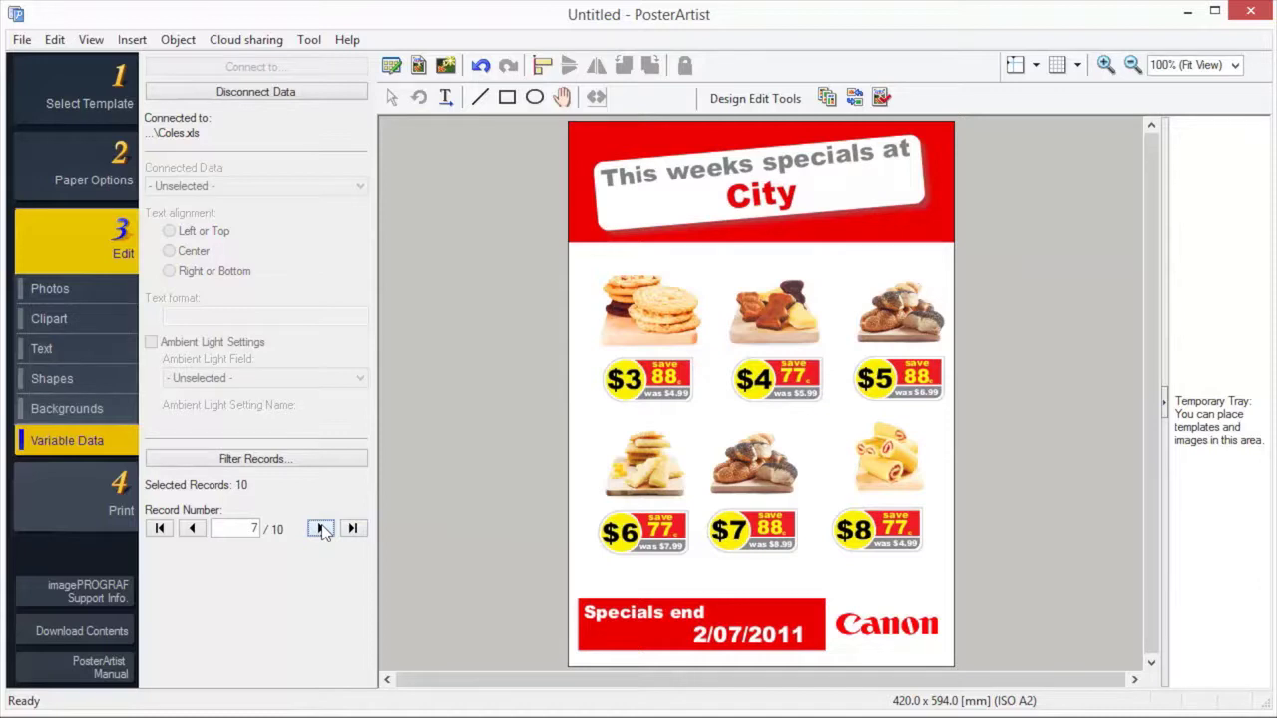
{"action": "left_click", "coordinate": [91, 489]}
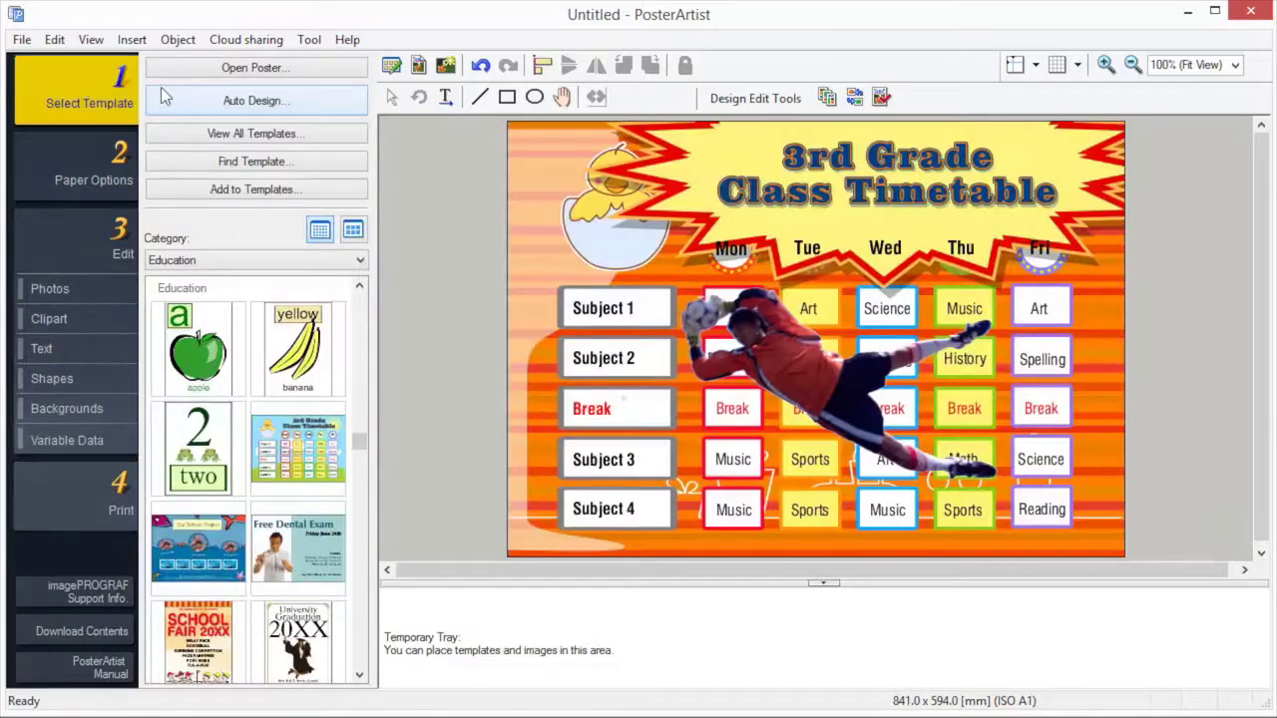
Start an Auto Design poster of the Photos/Illustration Focus type and continue to its details page
{"action": "left_click", "coordinate": [213, 102]}
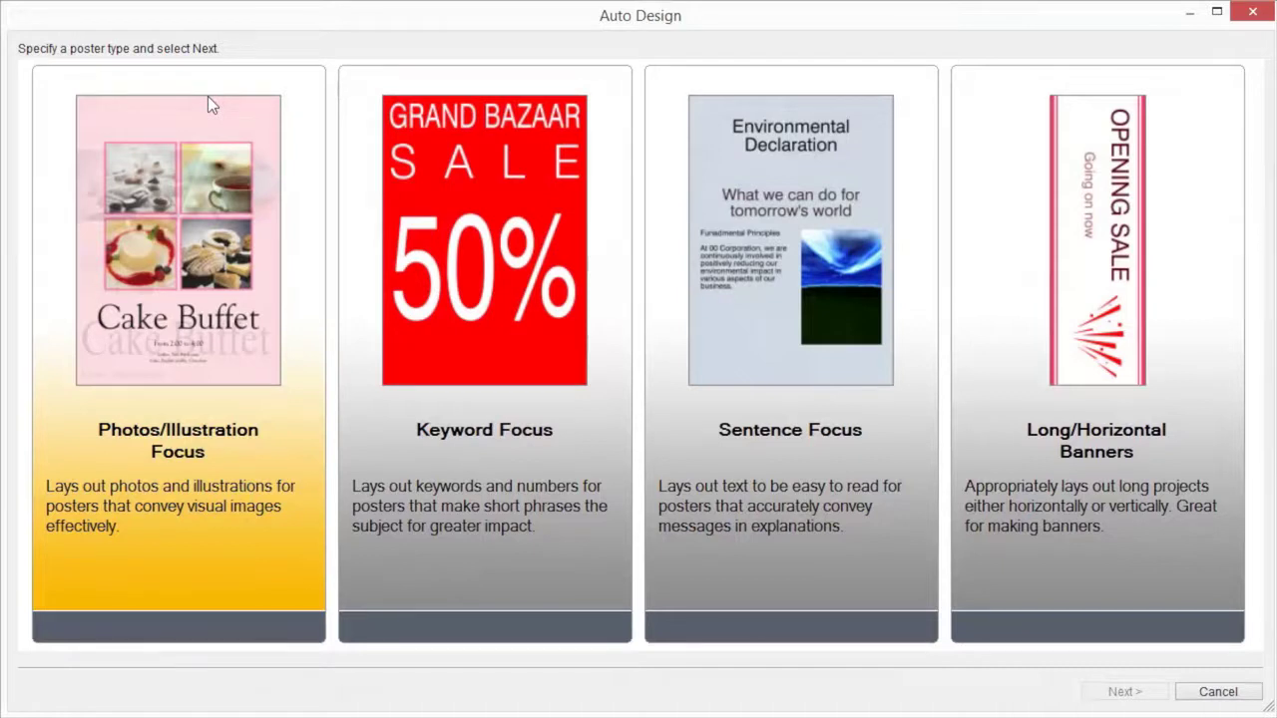
{"action": "left_click", "coordinate": [207, 96]}
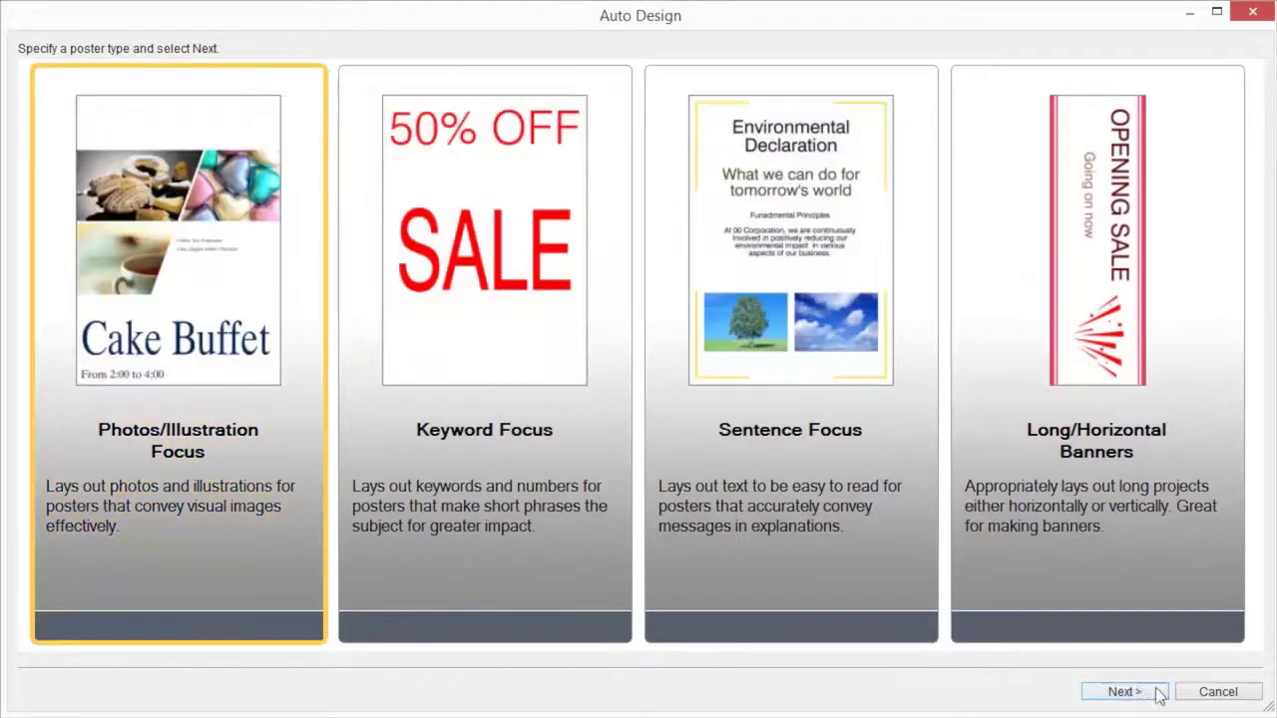
{"action": "left_click", "coordinate": [1125, 691]}
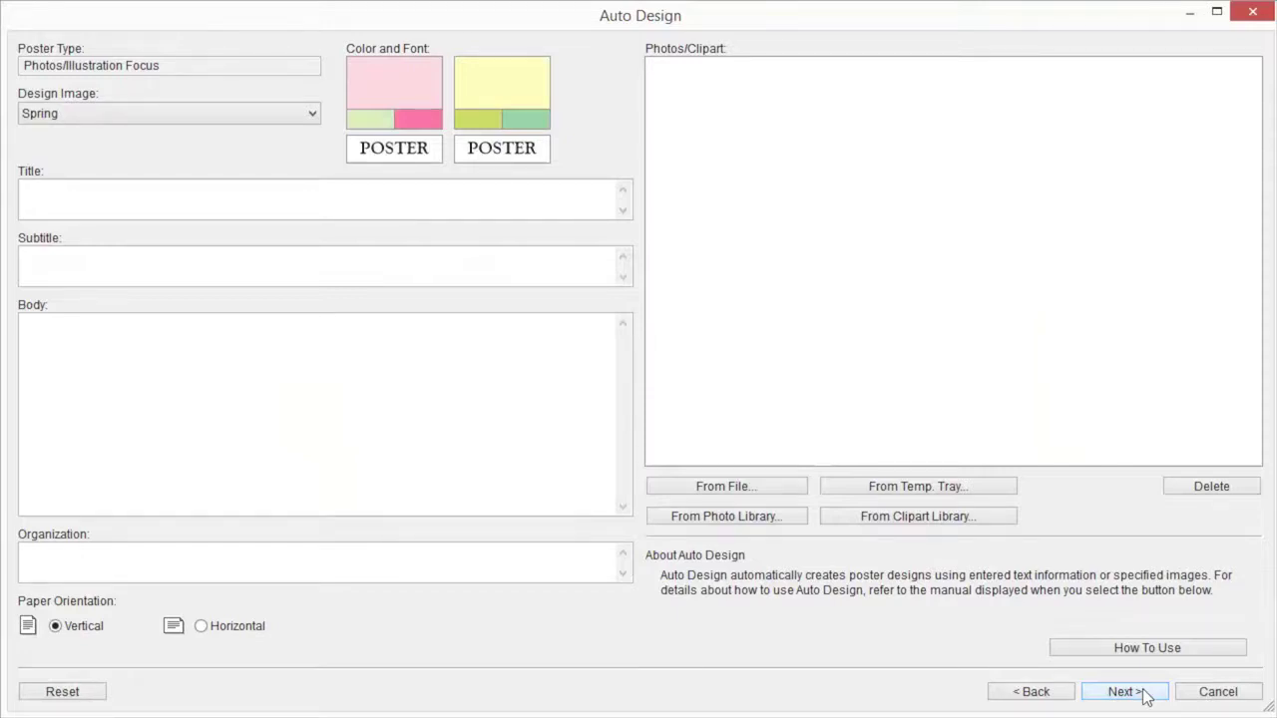
Choose the Winter design image with title 'PosterArtist Demo', subtitle '2016' and body 'Auto Design'
{"action": "left_click", "coordinate": [313, 114]}
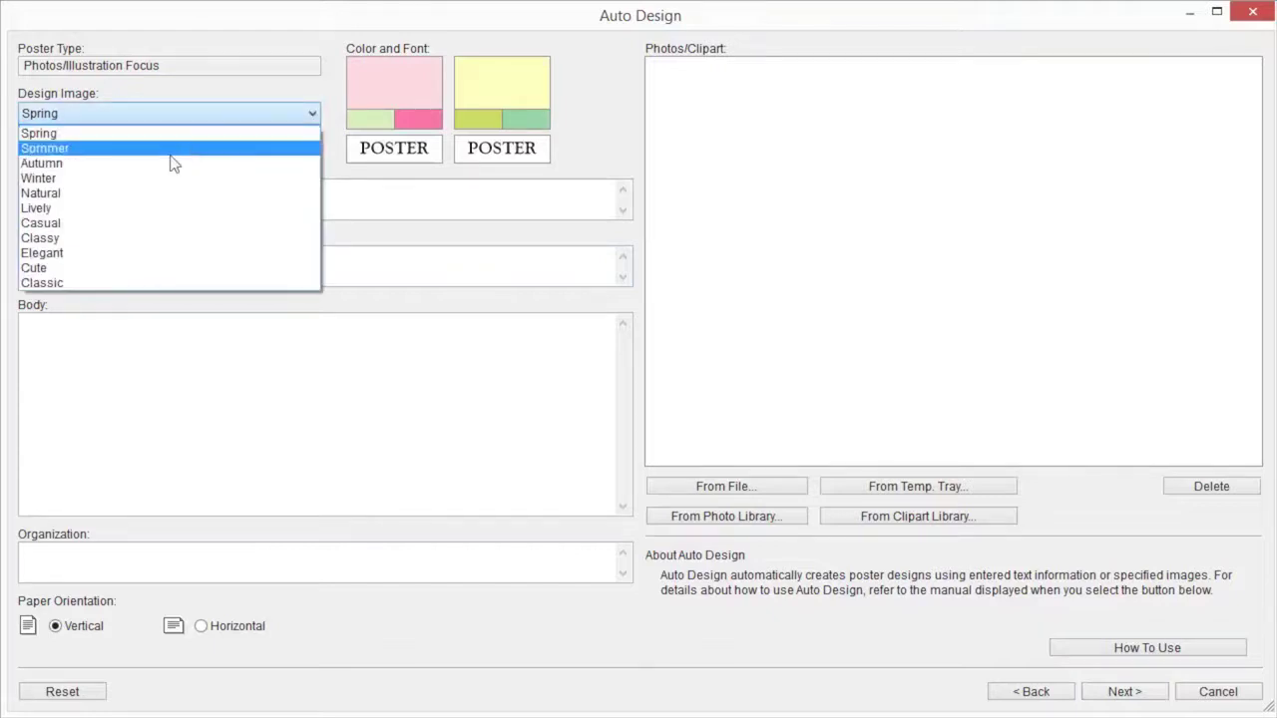
{"action": "left_click", "coordinate": [140, 180]}
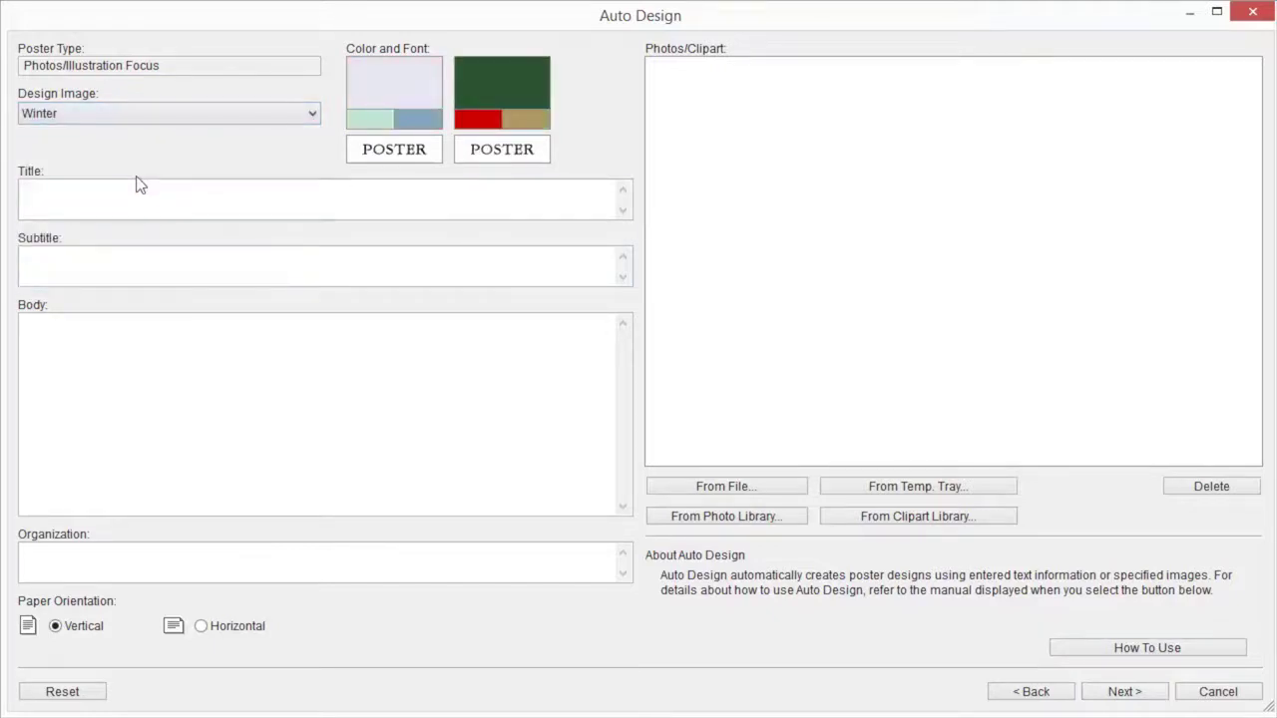
{"action": "left_click", "coordinate": [140, 184]}
{"action": "type", "text": "Poster"}
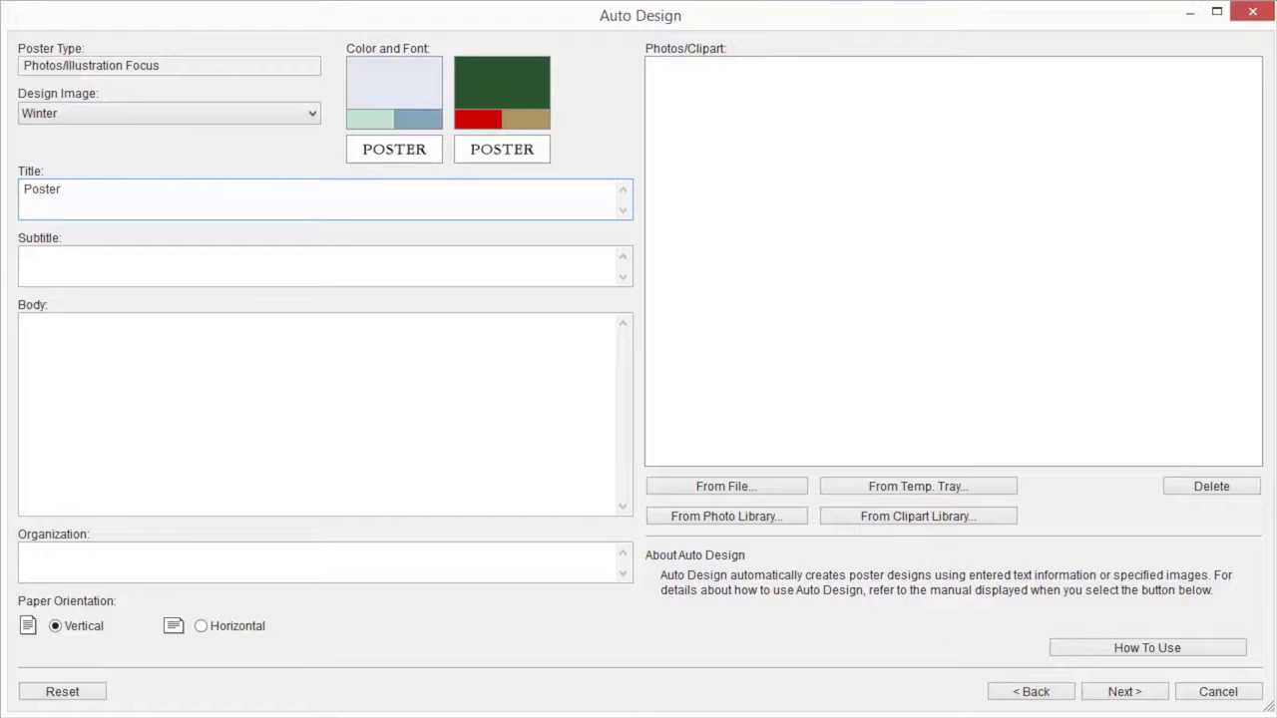
{"action": "type", "text": "Artist Demo"}
{"action": "left_click", "coordinate": [26, 257]}
{"action": "type", "text": "2016"}
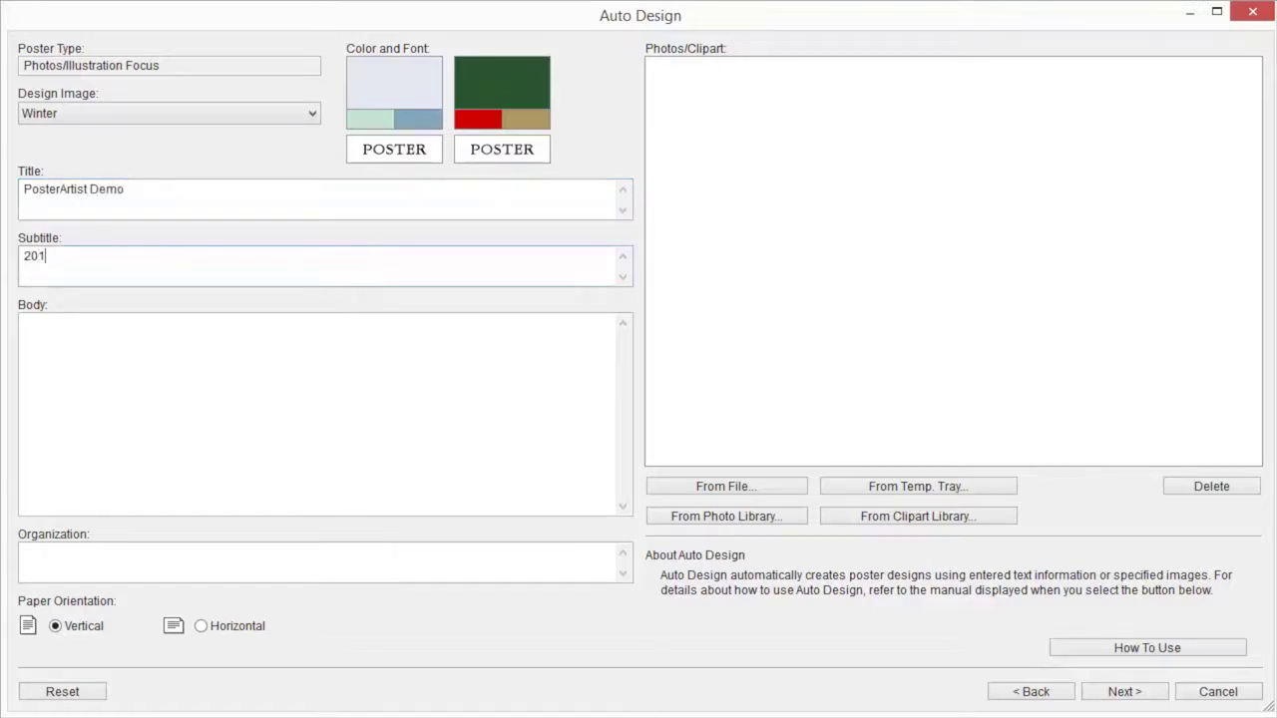
{"action": "left_click", "coordinate": [26, 322]}
{"action": "type", "text": "Auto Design"}
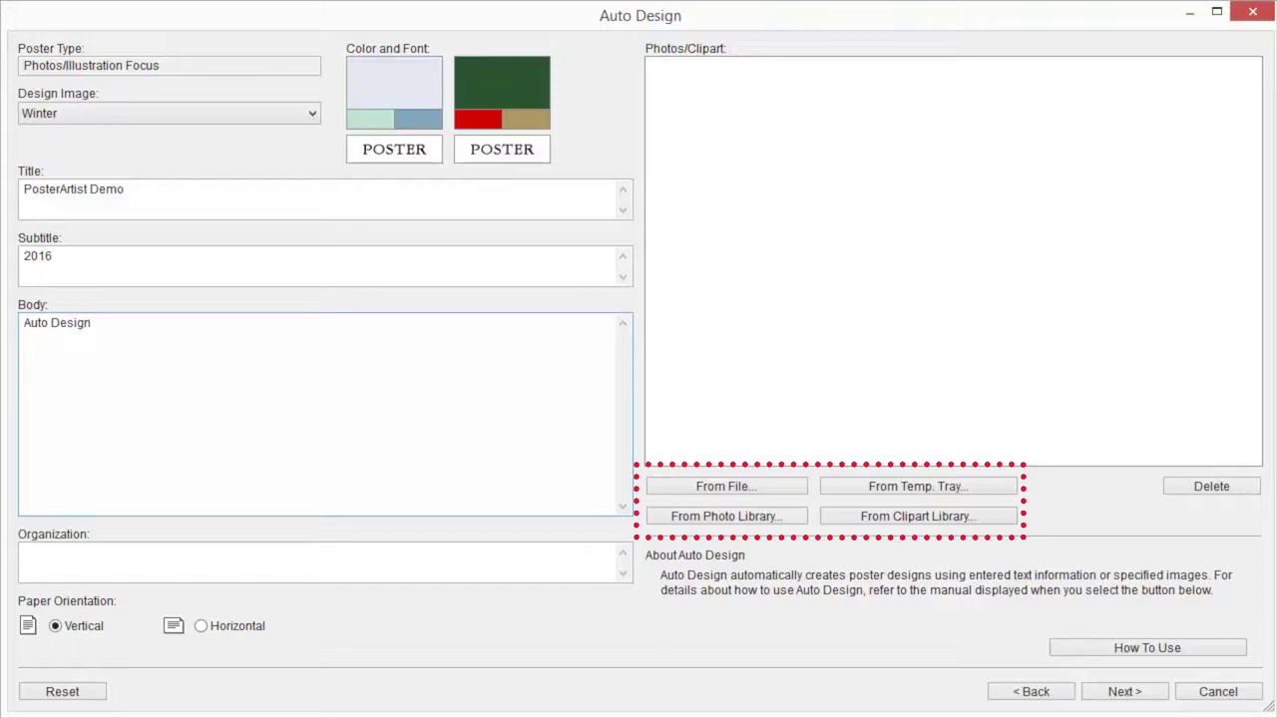
Add five photo-library nature photos, including dandelion, orange, autumn tree and acorn, then generate layouts
{"action": "left_click", "coordinate": [764, 517]}
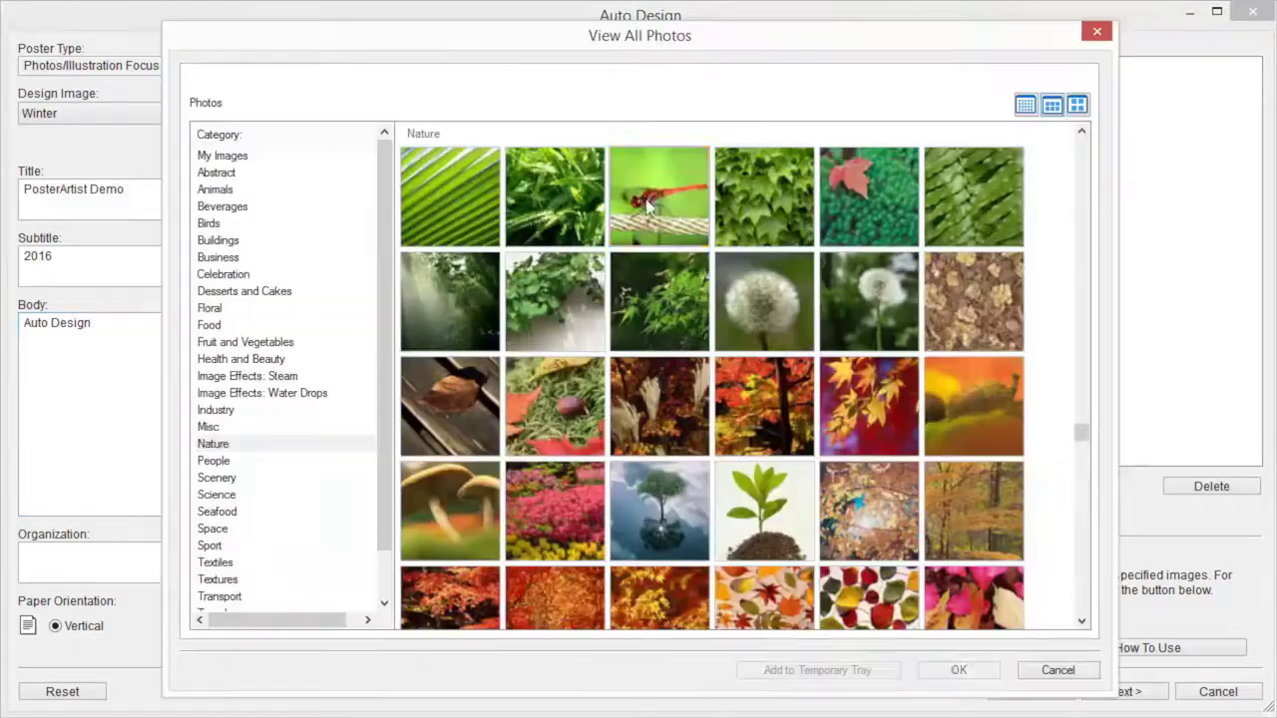
{"action": "left_click", "coordinate": [888, 284]}
{"action": "left_click", "coordinate": [973, 382]}
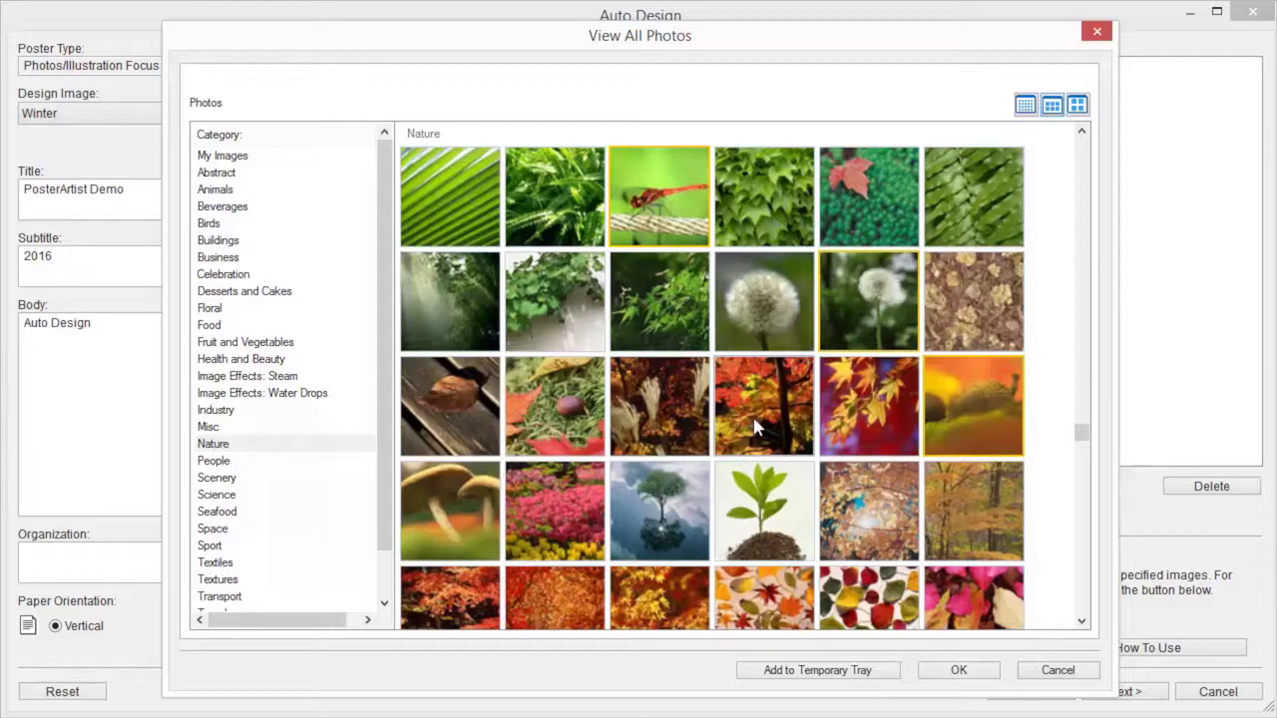
{"action": "left_click", "coordinate": [755, 427]}
{"action": "left_click", "coordinate": [554, 428]}
{"action": "left_click", "coordinate": [958, 599]}
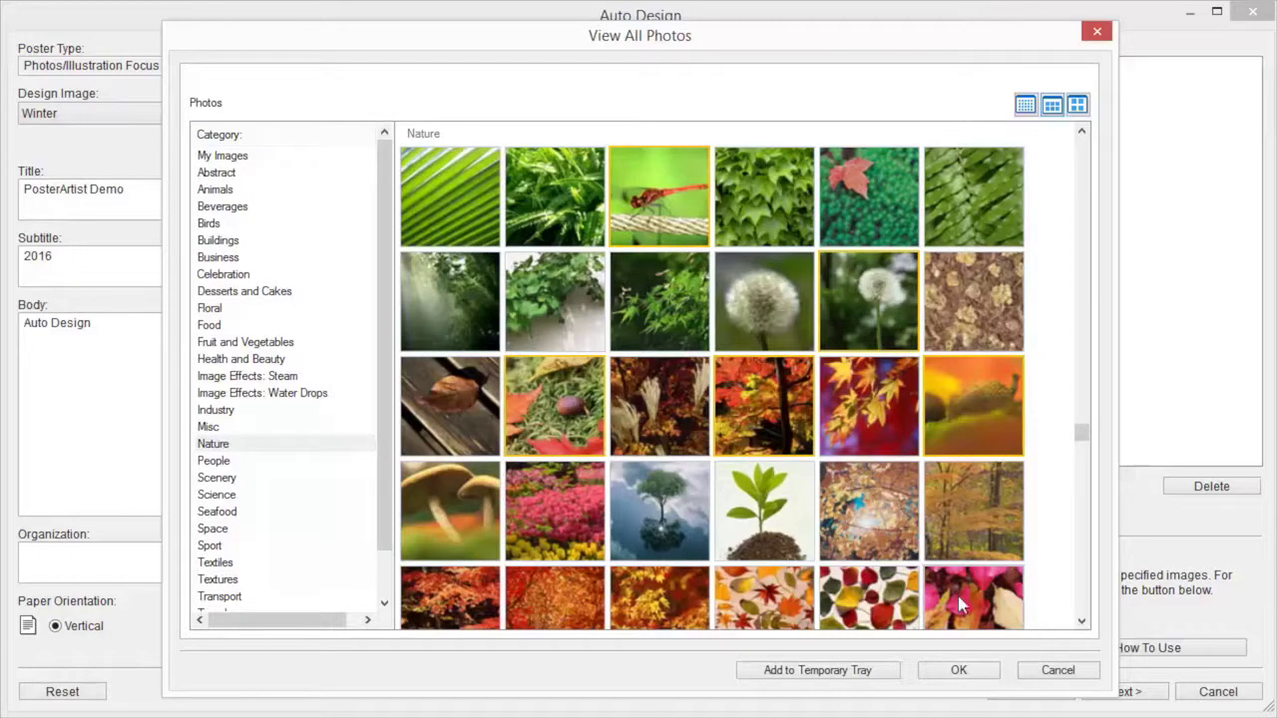
{"action": "left_click", "coordinate": [958, 670]}
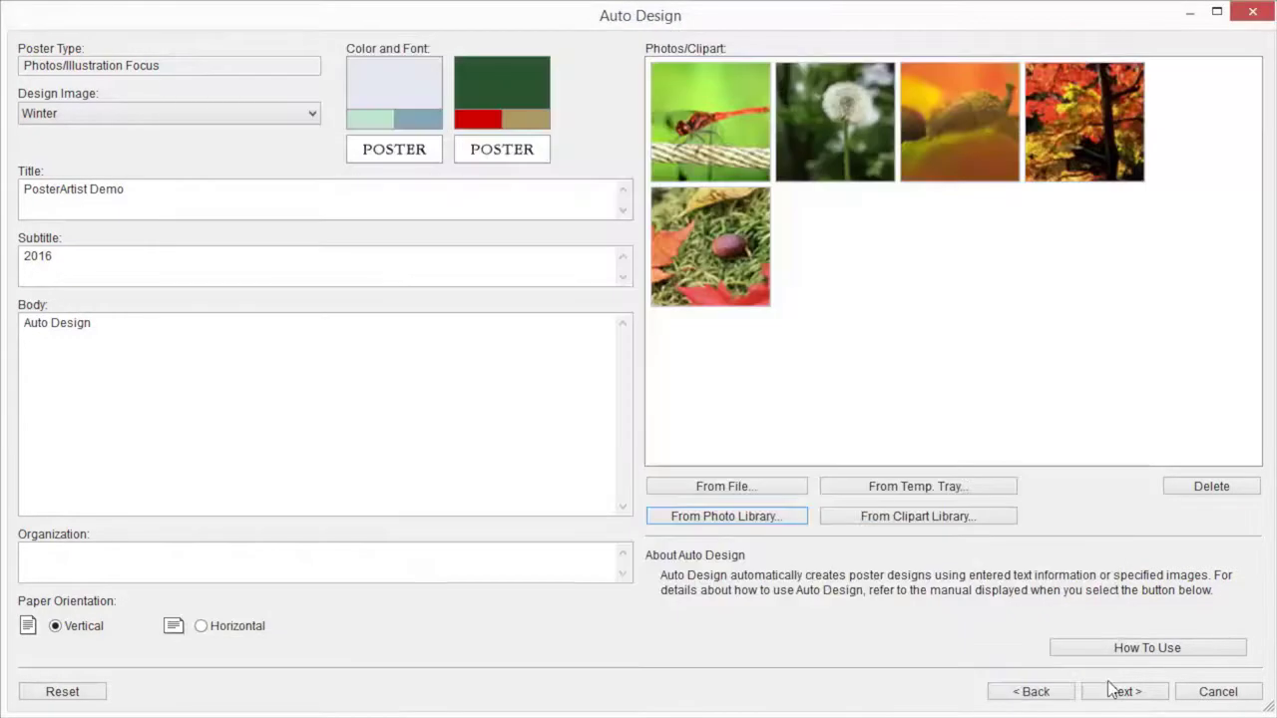
{"action": "left_click", "coordinate": [1137, 693]}
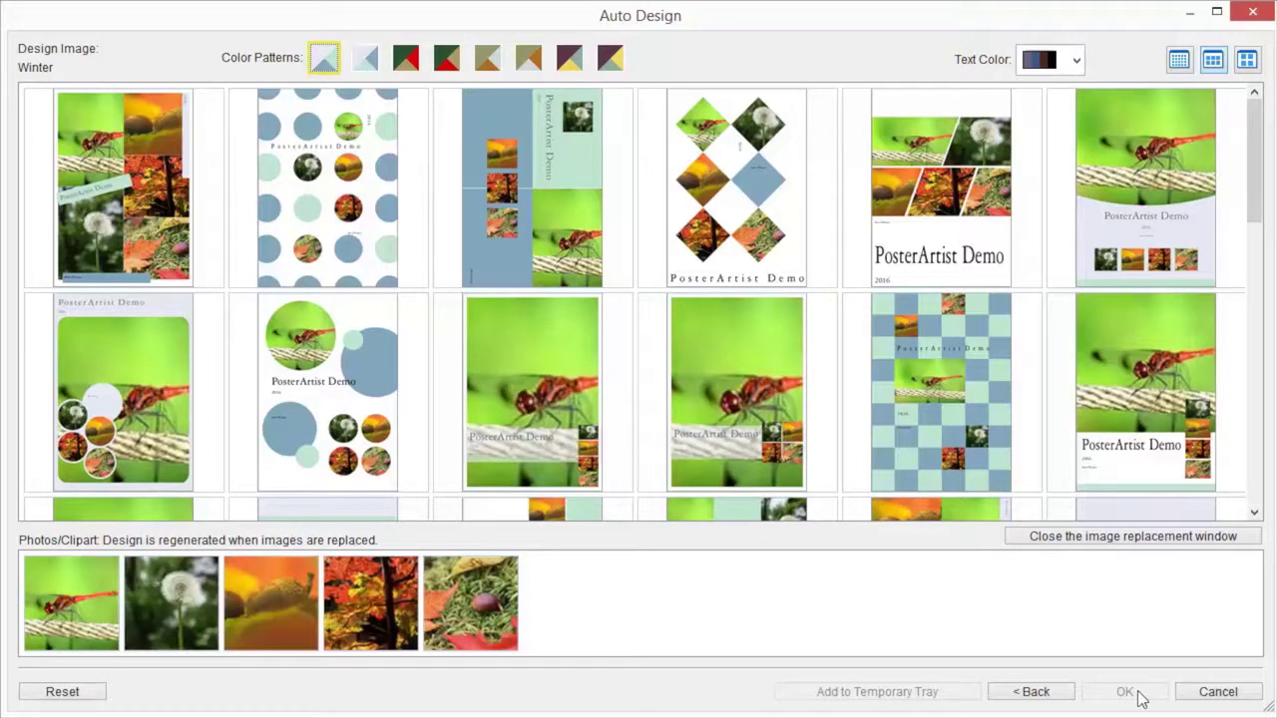
Apply the generated layout with the large dragonfly photo above round thumbnails to the poster
{"action": "scroll", "coordinate": [1258, 506], "scroll_direction": "down", "scroll_amount": 5}
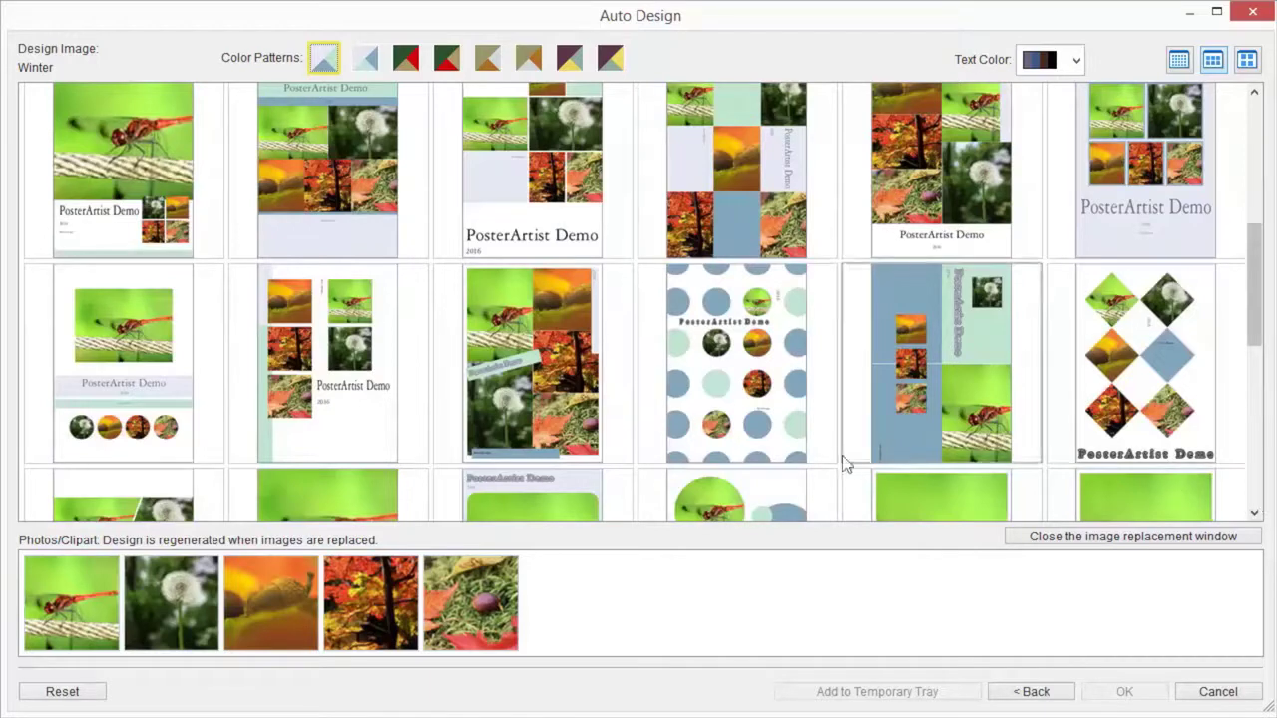
{"action": "left_click", "coordinate": [156, 419]}
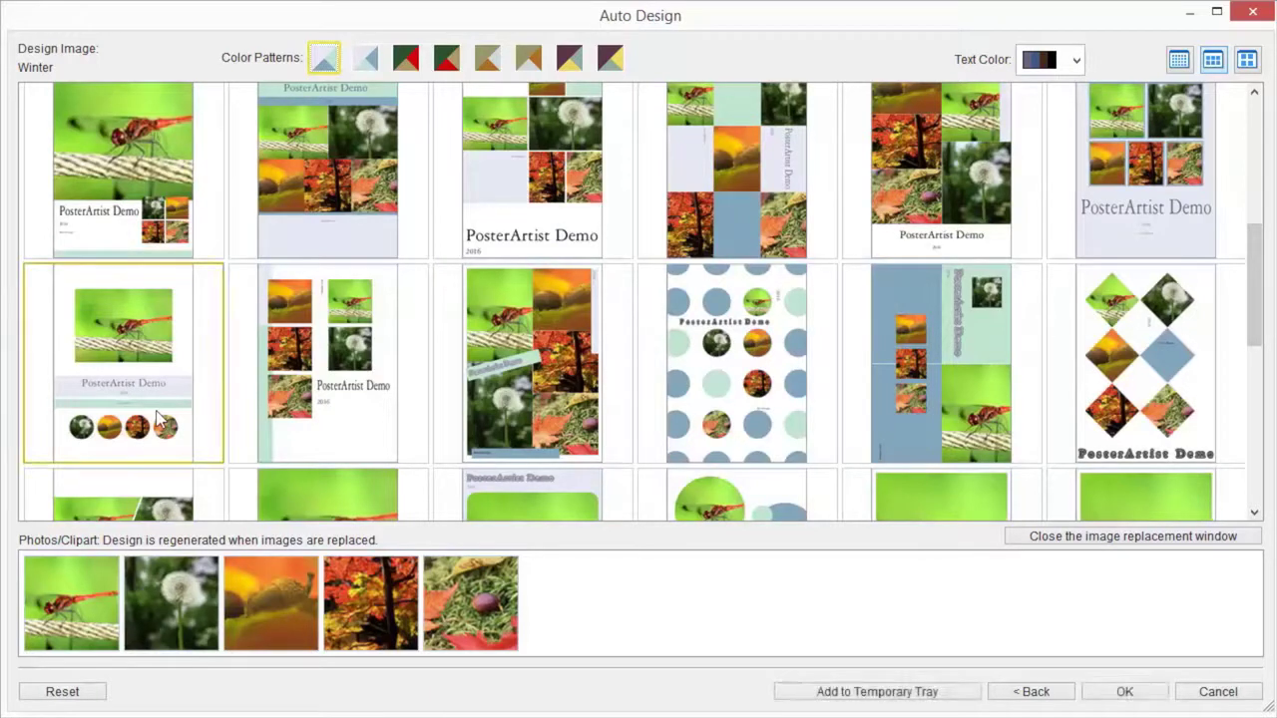
{"action": "left_click", "coordinate": [1125, 692]}
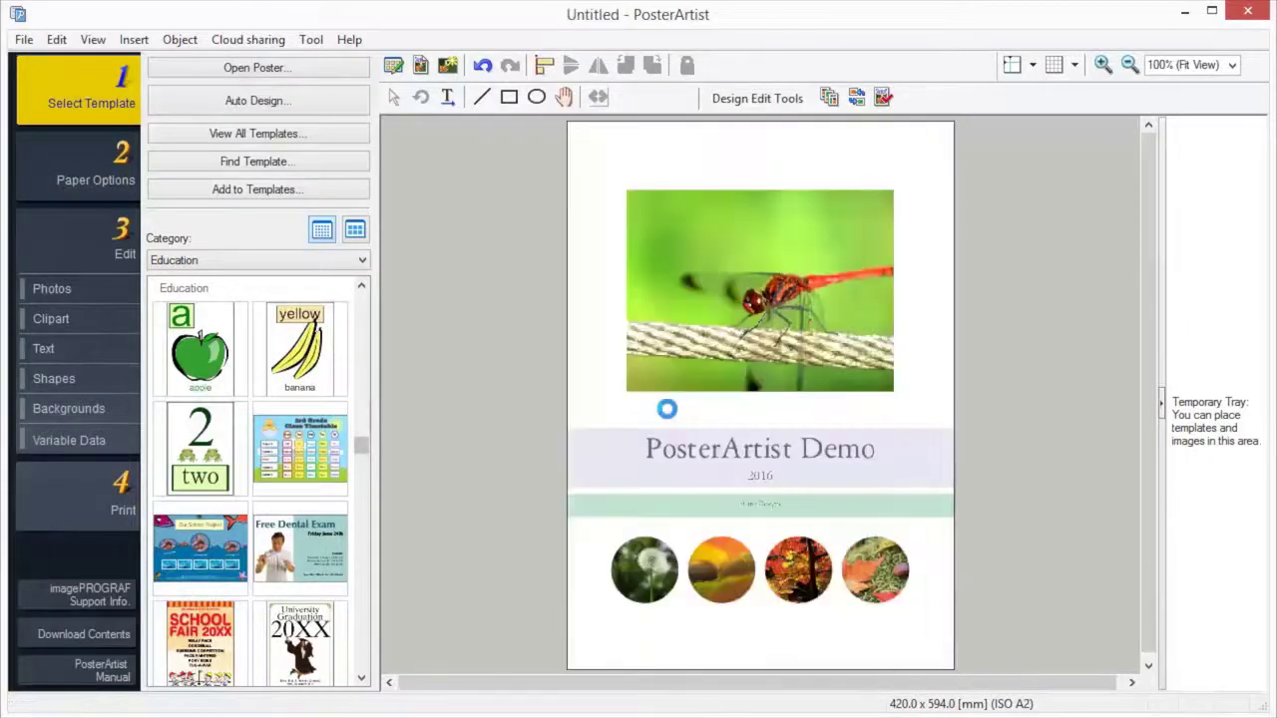
Mark the row of round photos as a redesign area and apply the 2×2 cluster layout
{"action": "left_click", "coordinate": [830, 97]}
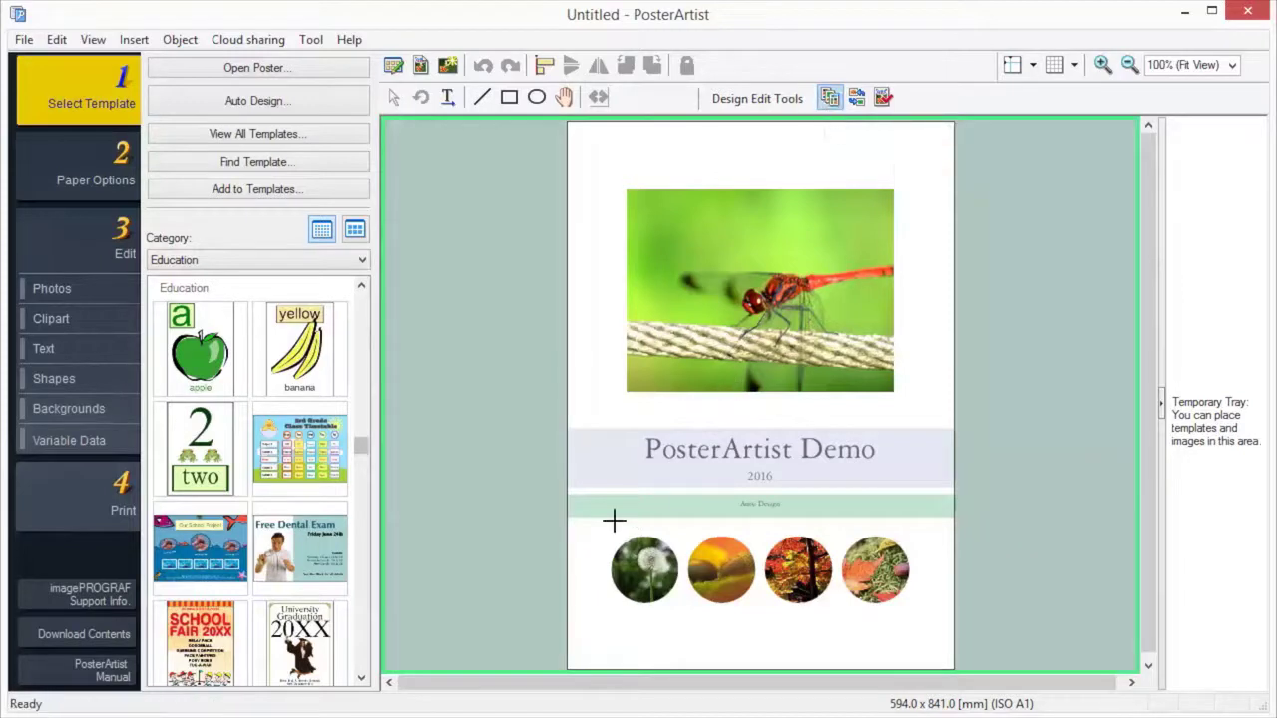
{"action": "left_click_drag", "start_coordinate": [595, 529], "coordinate": [936, 623]}
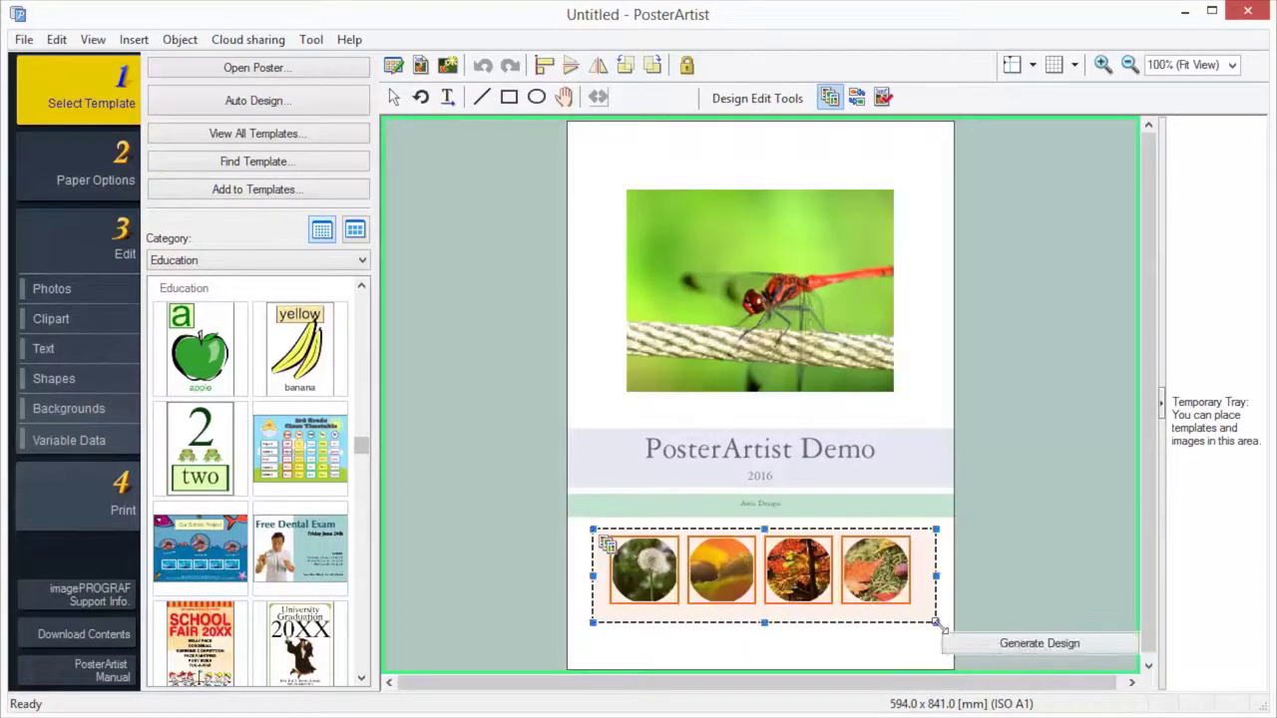
{"action": "left_click", "coordinate": [1056, 642]}
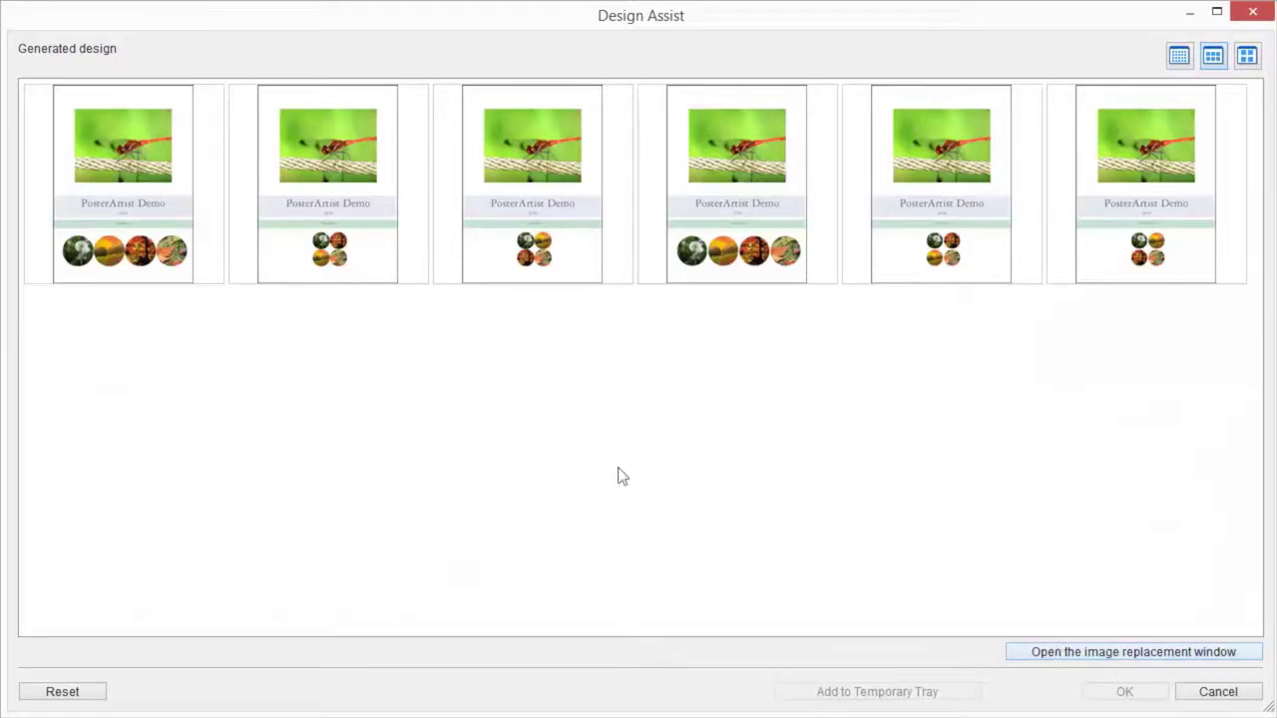
{"action": "left_click", "coordinate": [338, 251]}
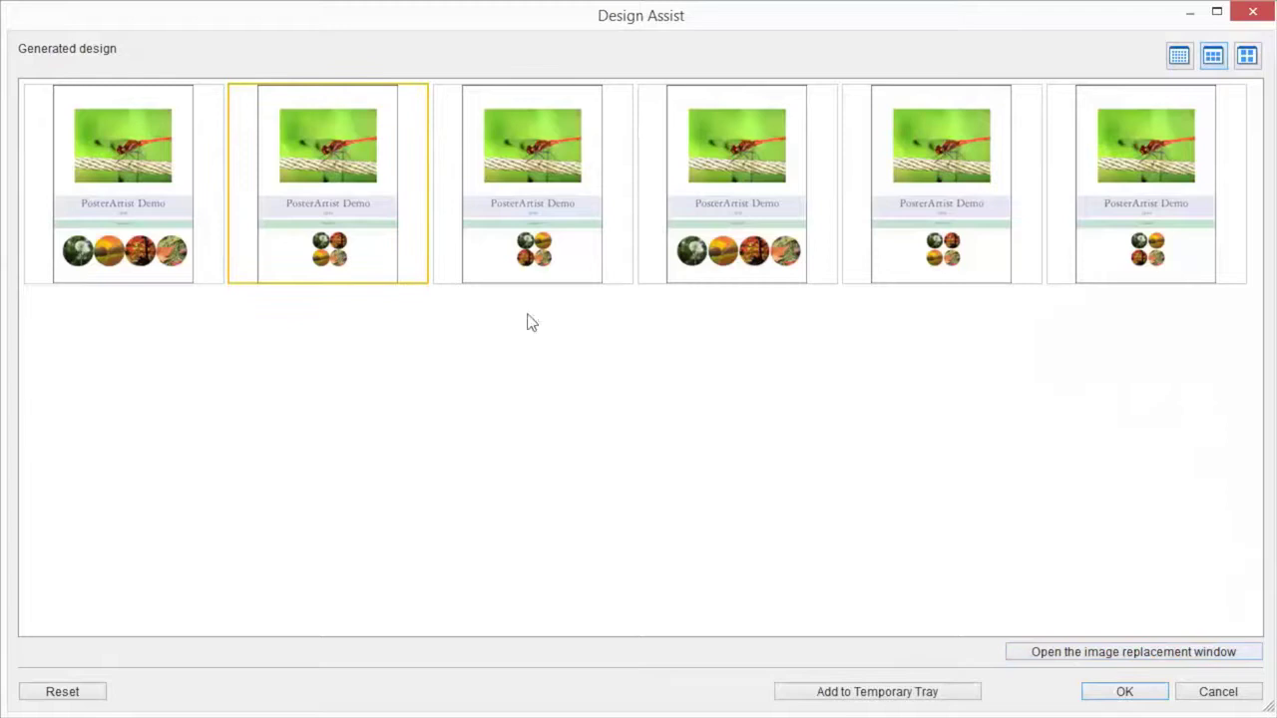
{"action": "left_click", "coordinate": [1165, 692]}
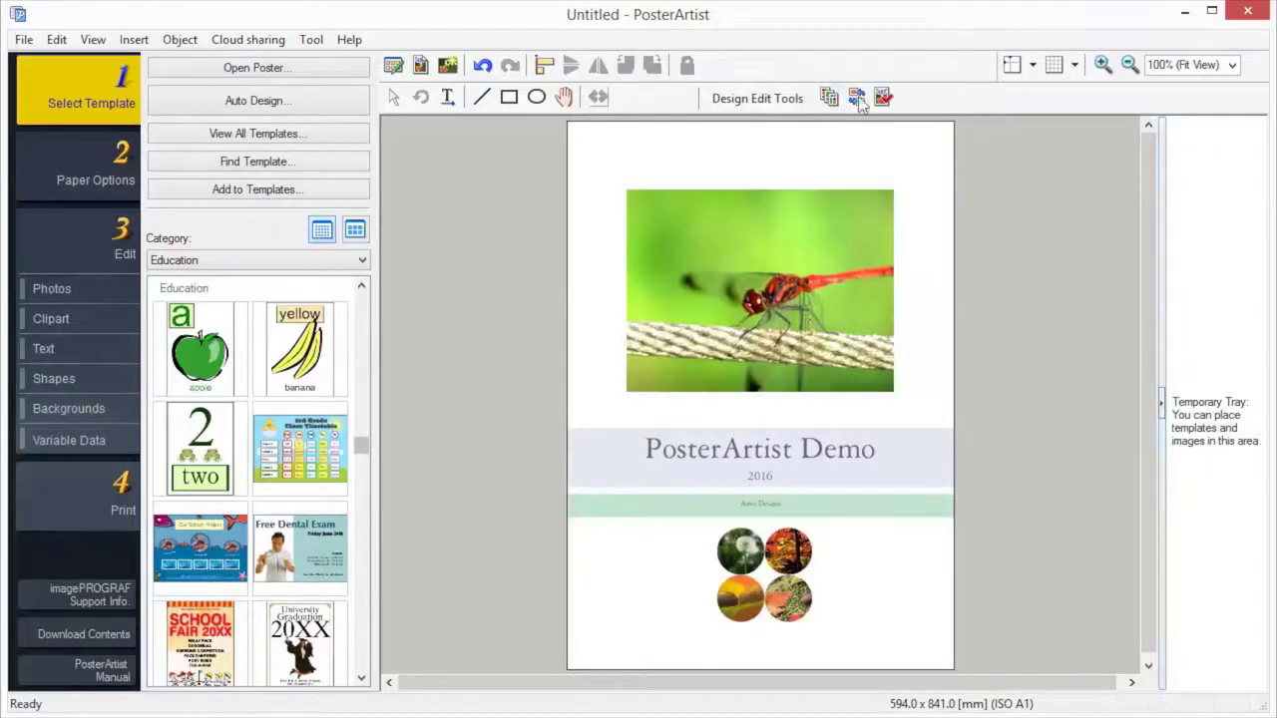
With Quick Exchange, drag the dragonfly photo below the circles and the title onto it
{"action": "left_click", "coordinate": [858, 95]}
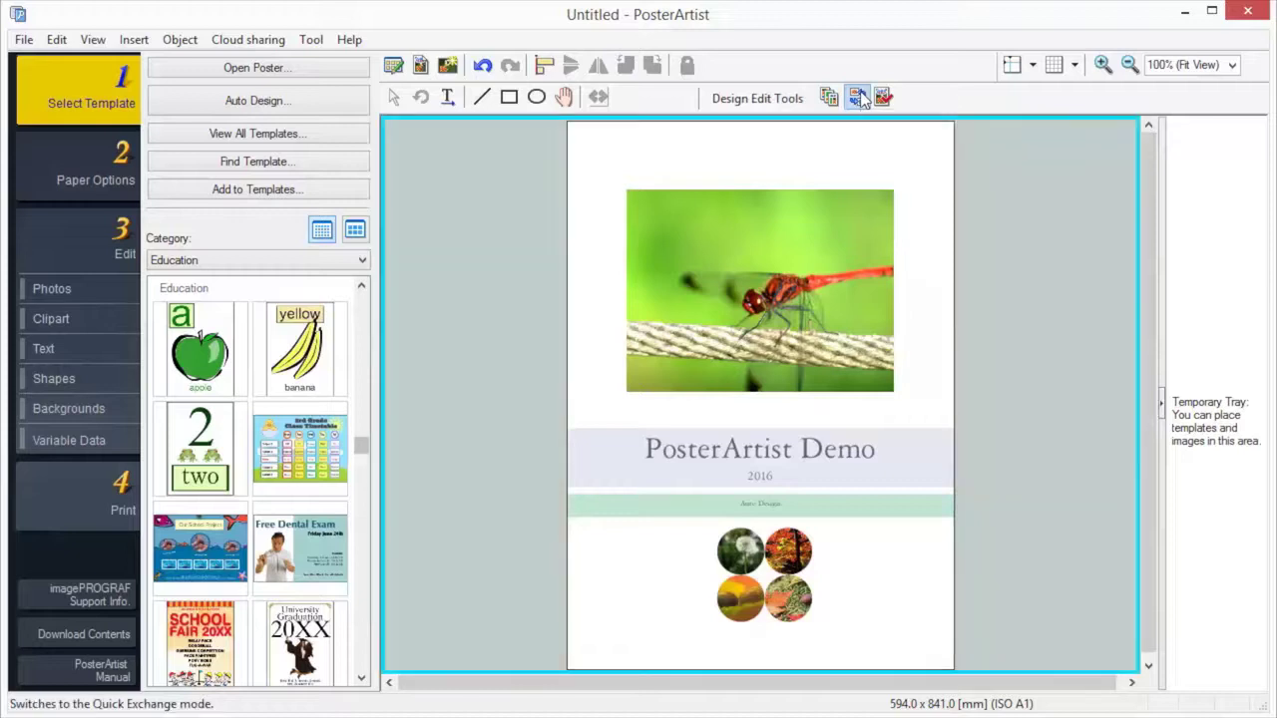
{"action": "left_click_drag", "start_coordinate": [836, 291], "coordinate": [837, 513]}
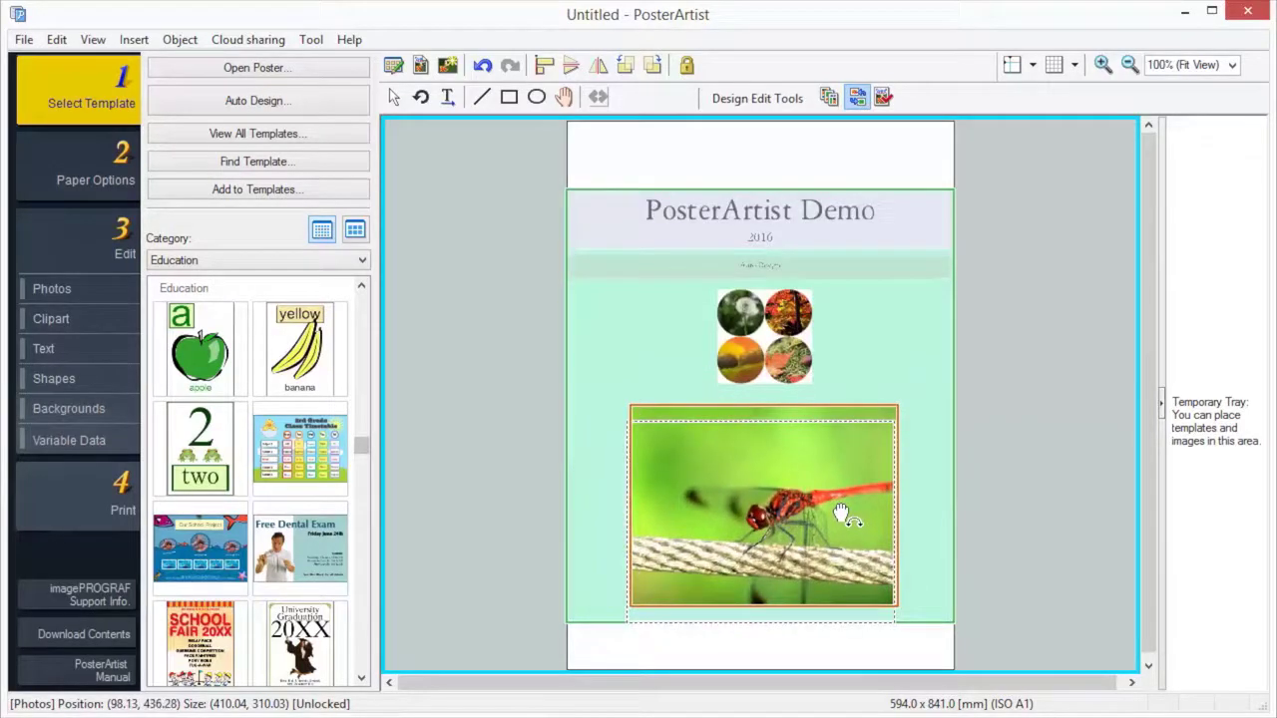
{"action": "left_click_drag", "start_coordinate": [759, 237], "coordinate": [740, 436]}
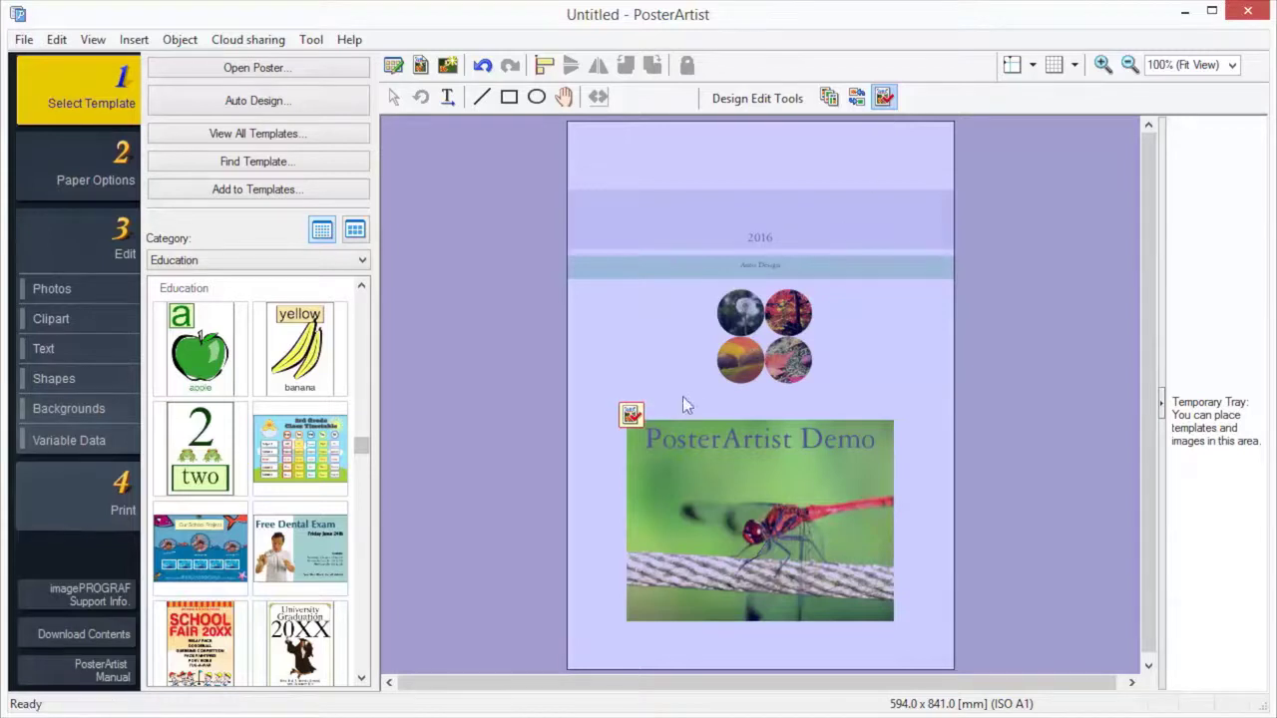
Read the design check warning that the title over the photo may be hard to read, then dismiss it
{"action": "left_click", "coordinate": [631, 415]}
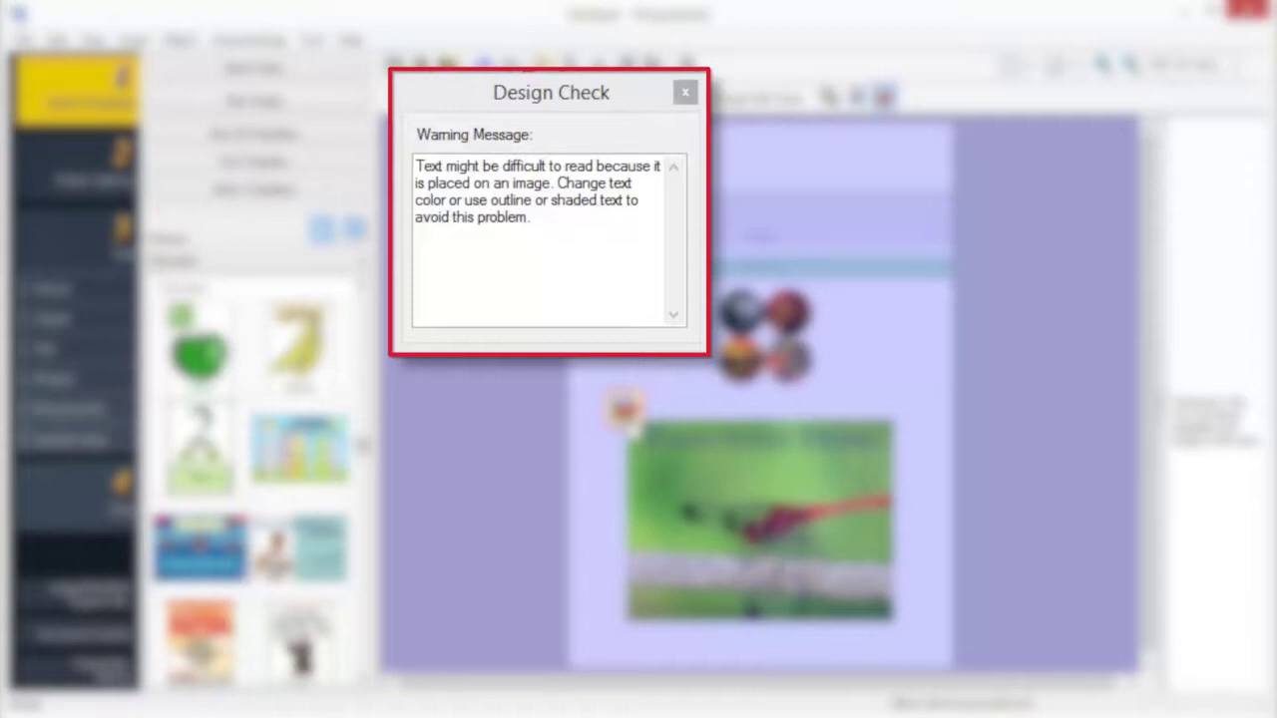
{"action": "left_click", "coordinate": [686, 93]}
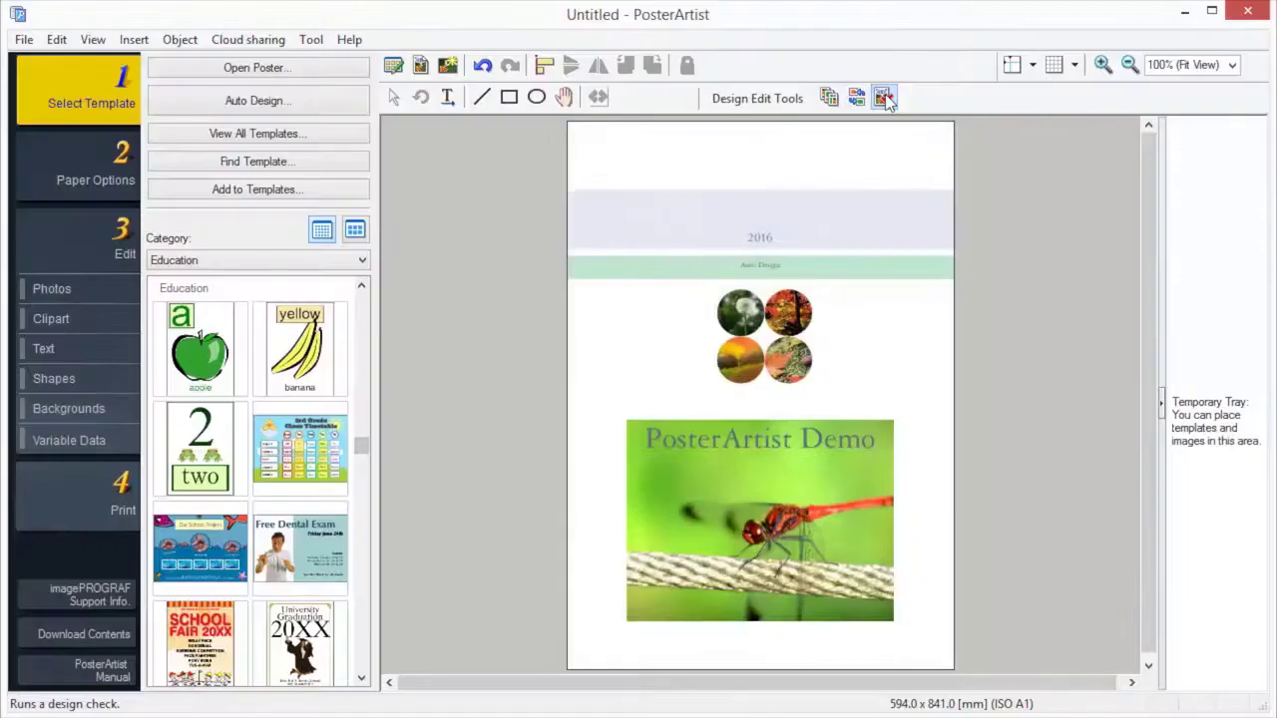